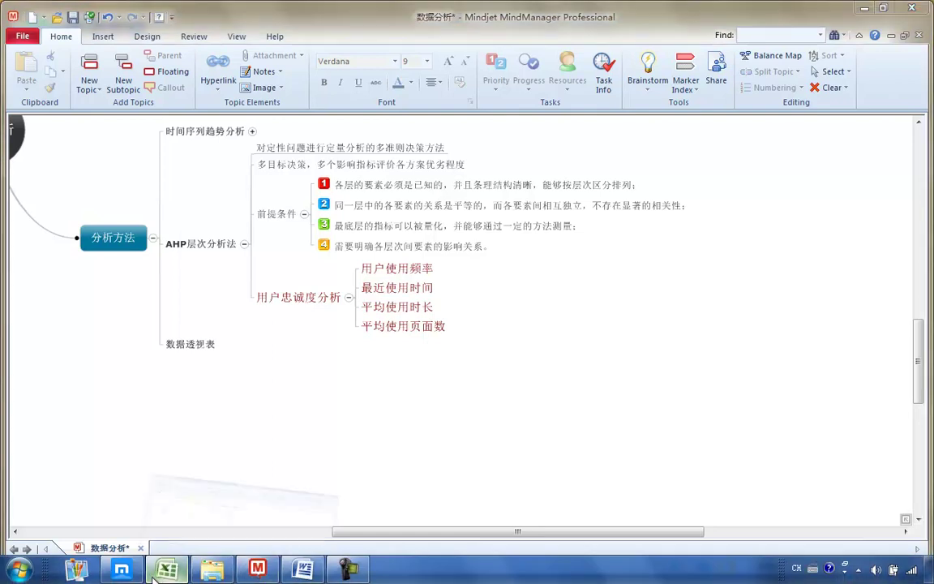
Switch to the Book1.xlsx workbook in Excel, add a new worksheet, and enter 产品质量 in cell D2.
left_click(154, 576)
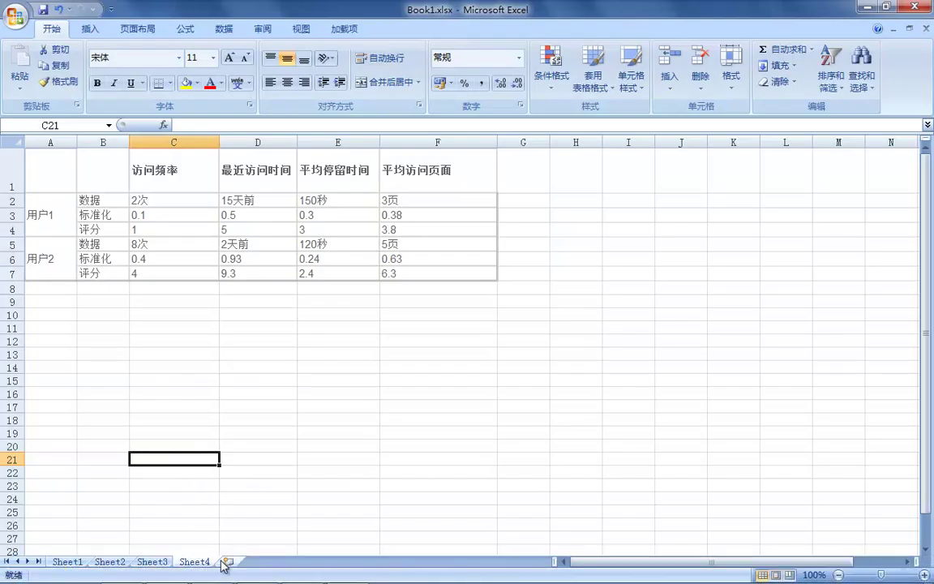
left_click(226, 562)
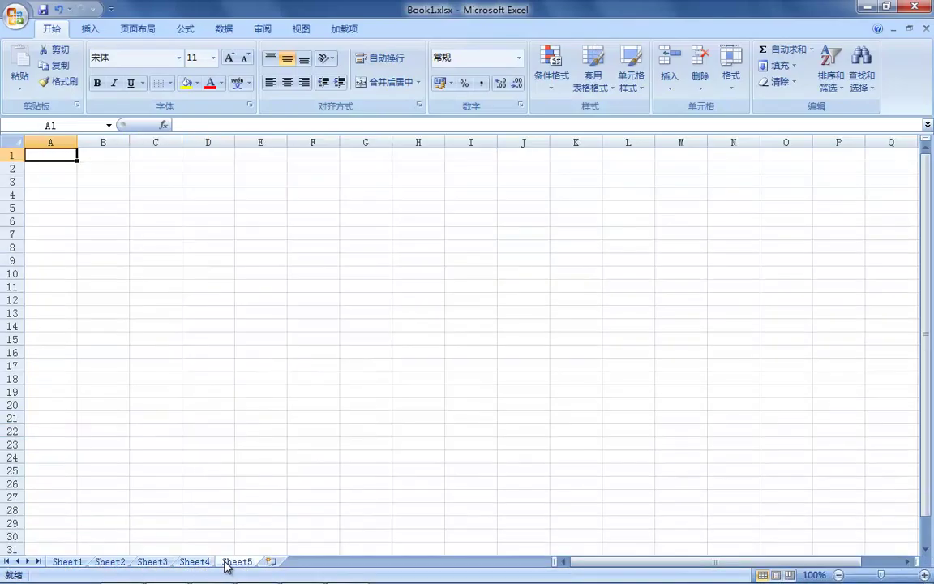
left_click(204, 166)
type("wang")
key("BackSpace")
key("BackSpace")
type("产品质量")
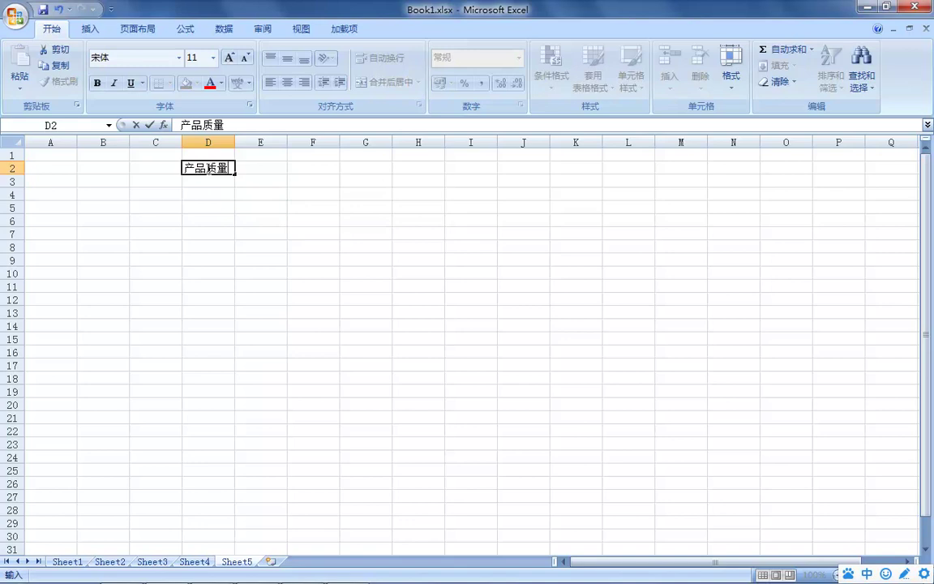
Enter the second-level indicators 内容质量 in cell C4 and 交互设计质量 in cell F4.
left_click(156, 192)
type("内容质量")
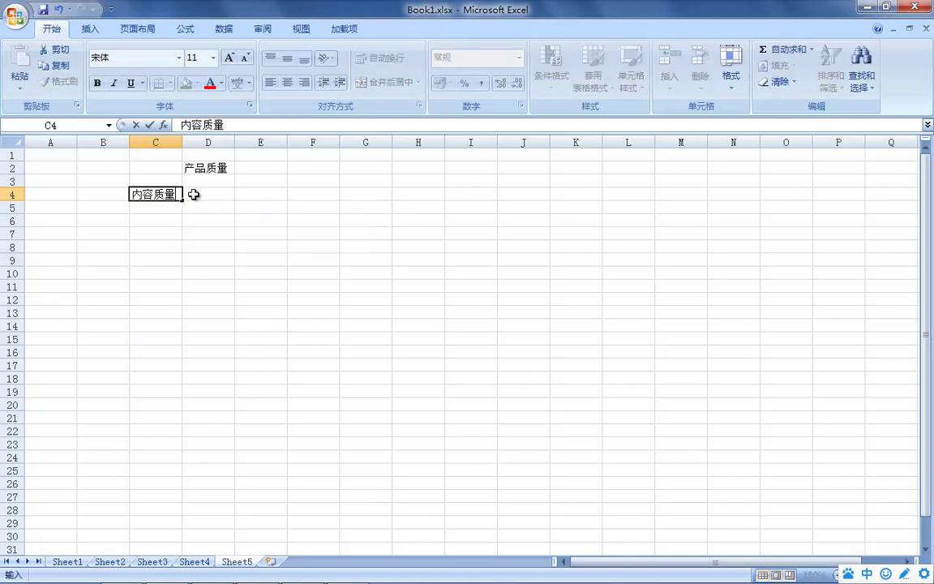
left_click(324, 192)
type("jiaohushejizhil")
key("space")
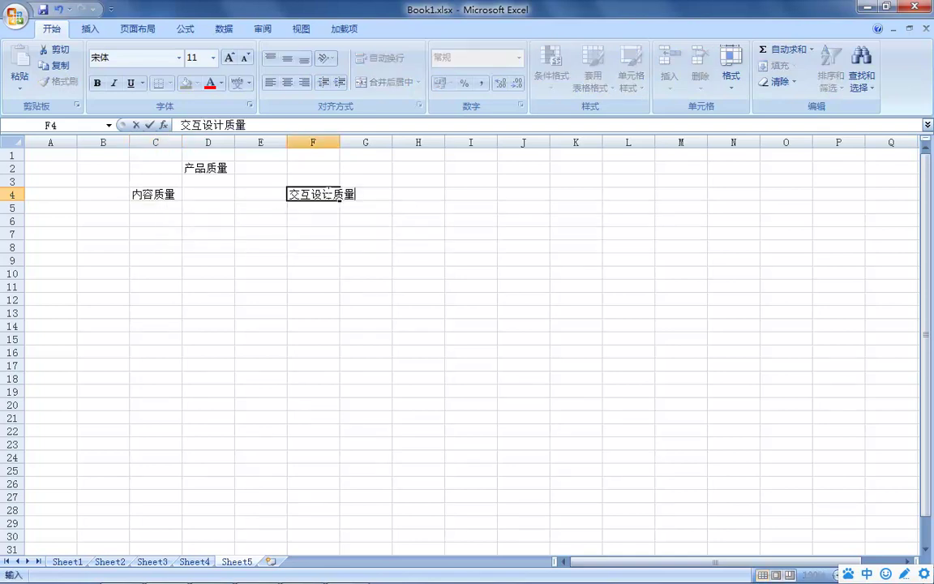
Enter the content quality sub-indicators 完整性, 准确性 and 及时性 in cells A6, B6 and C6.
left_click(91, 205)
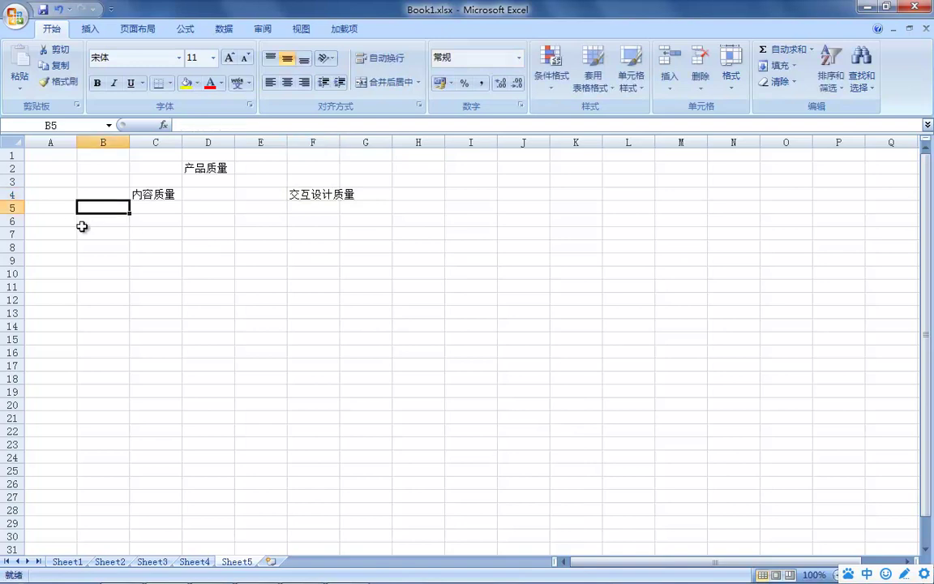
left_click(63, 219)
type("wa")
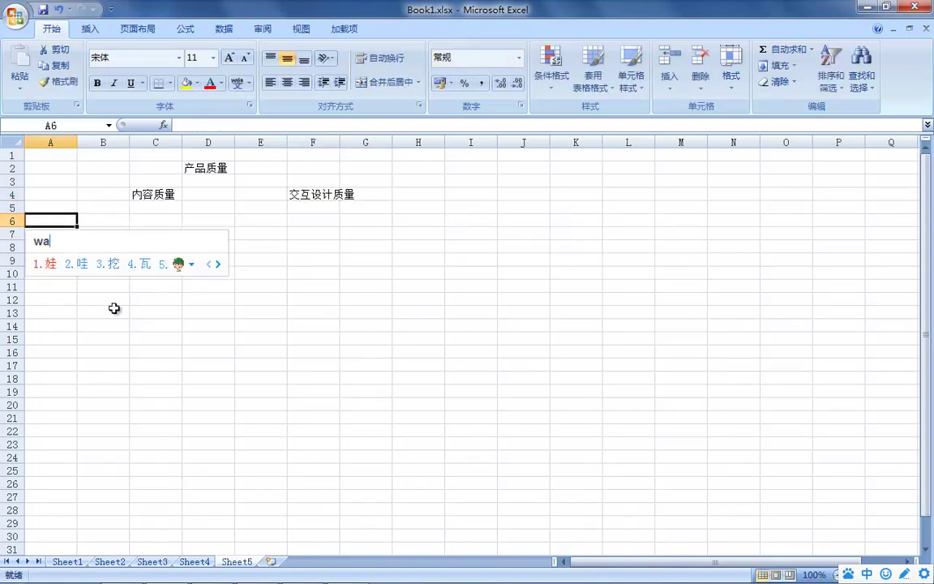
type("nzx2")
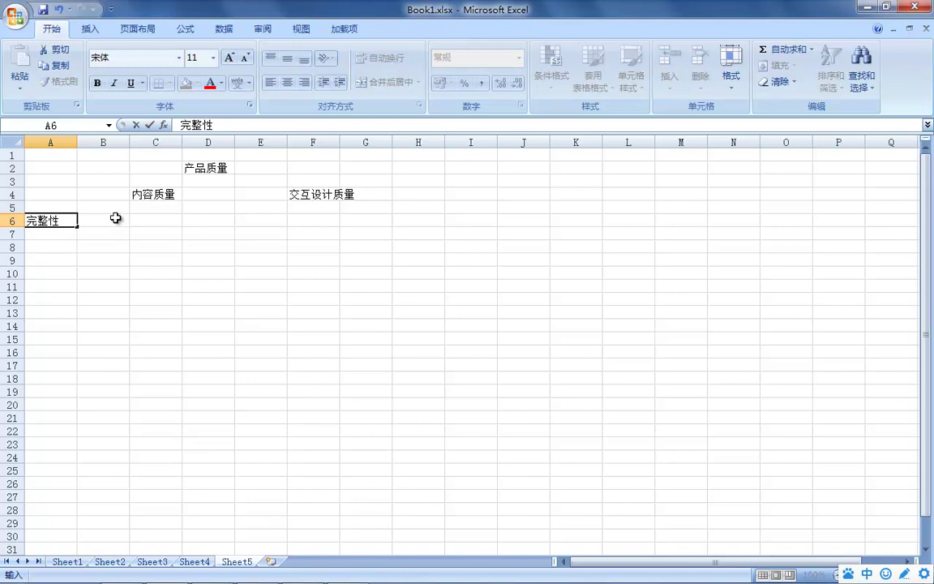
left_click(116, 217)
type("zhunqxing")
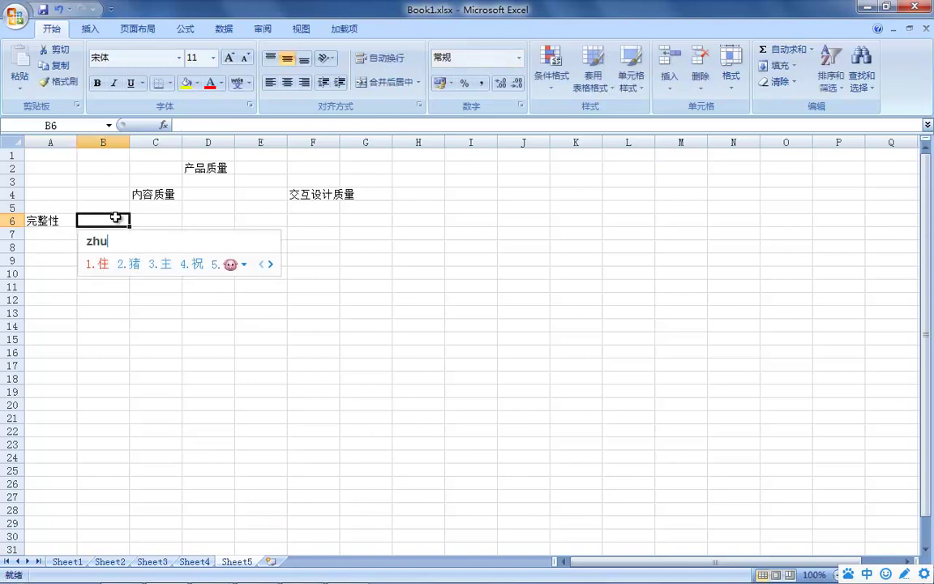
key("space")
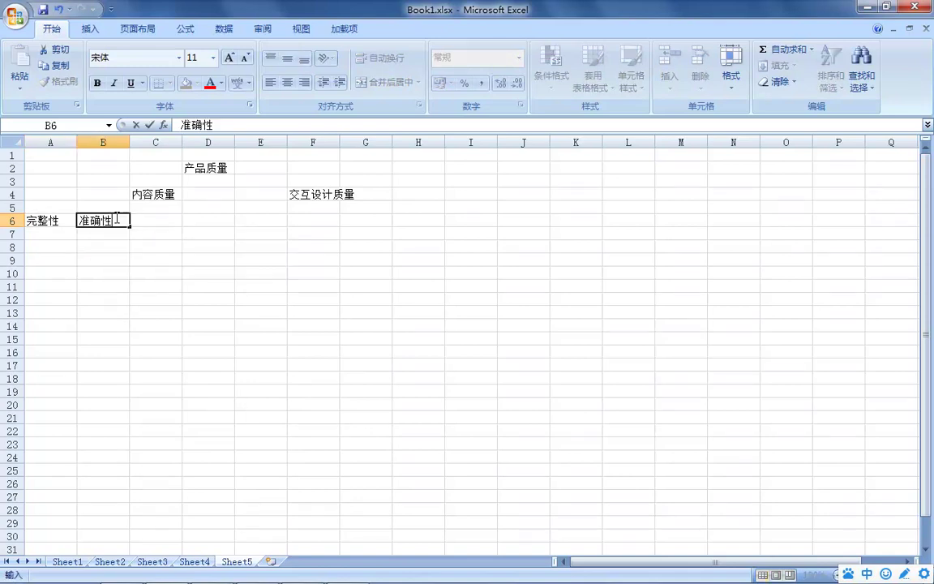
key("Tab")
type("jishixing")
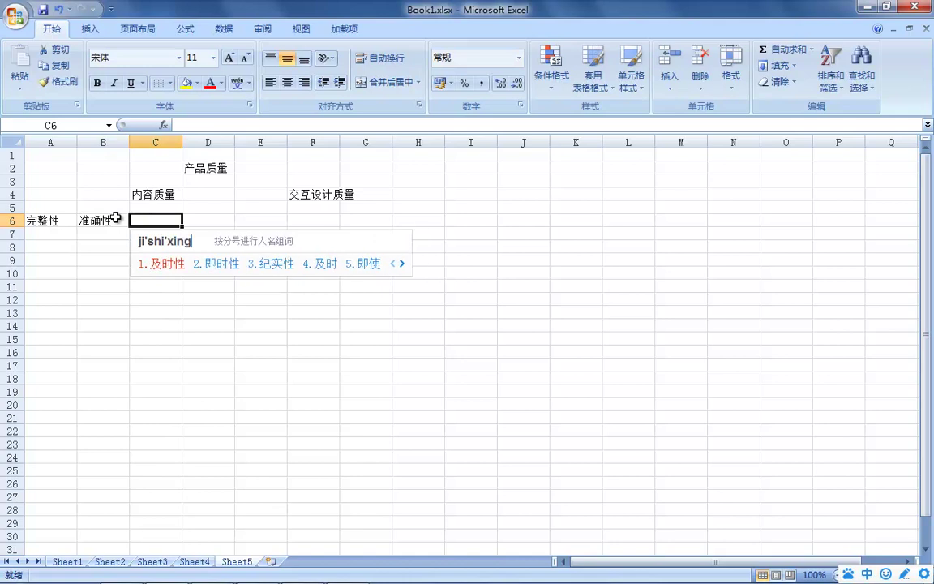
key("space")
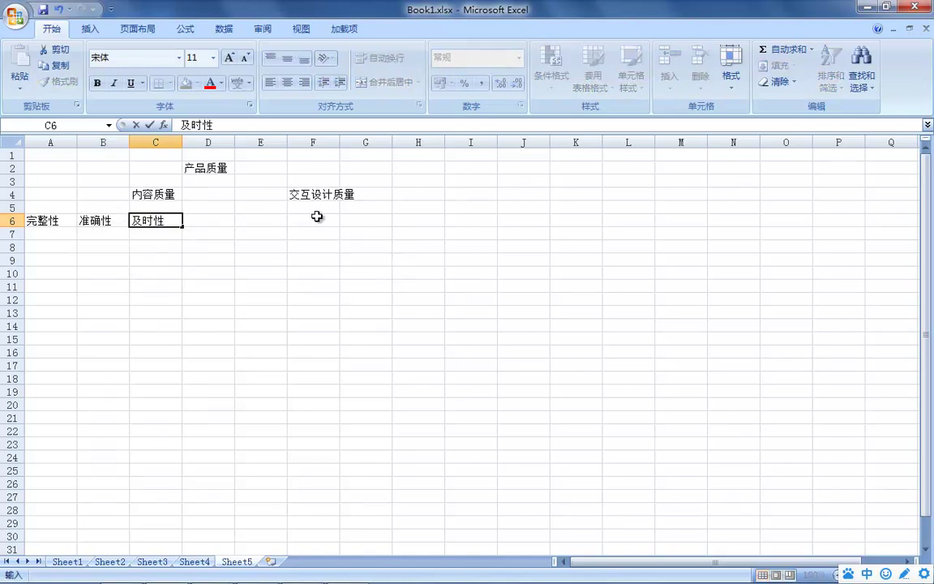
Enter the interaction design sub-indicators 交互流程 in cell F6 and 信息结构 in cell G6.
left_click(313, 217)
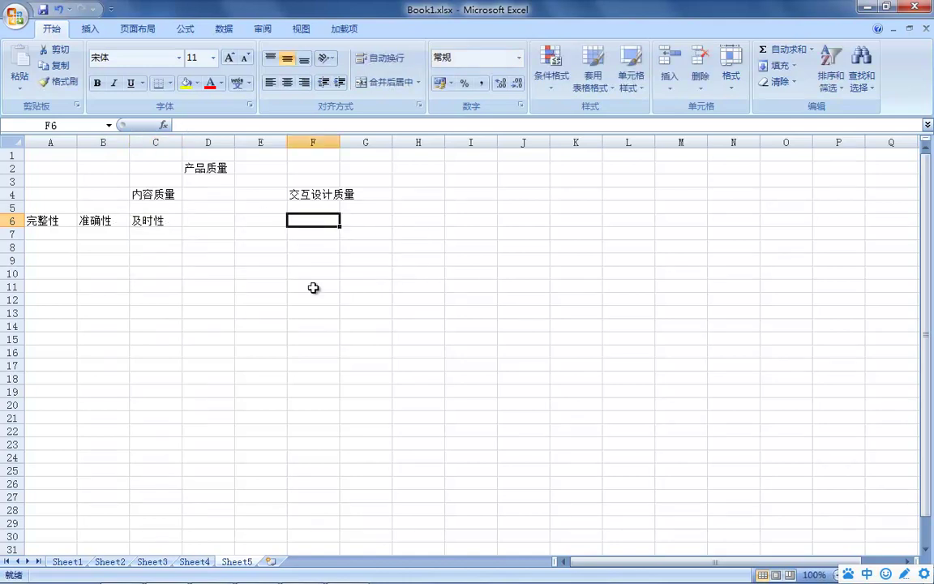
type("jiaohuliuc")
key("space")
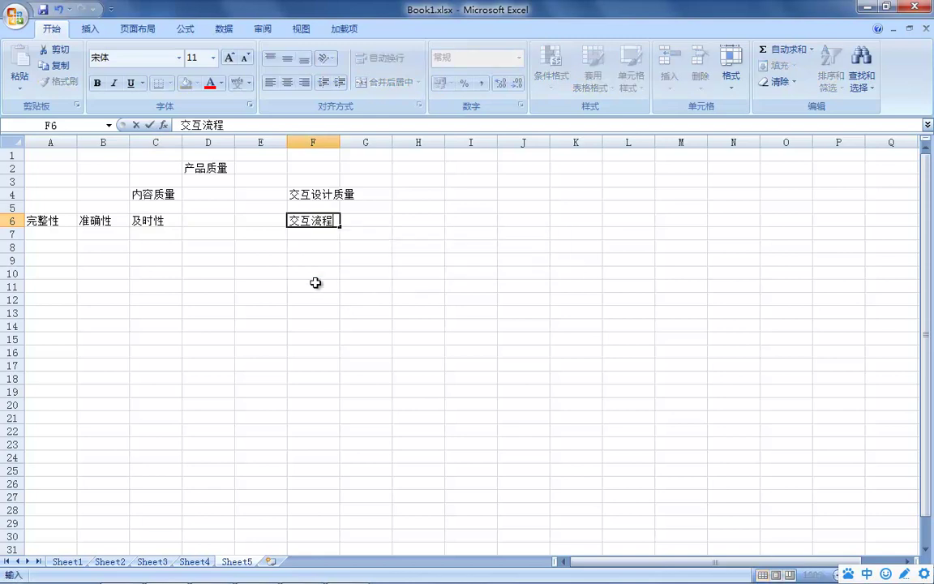
key("Tab")
type("xinxijiegou")
key("space")
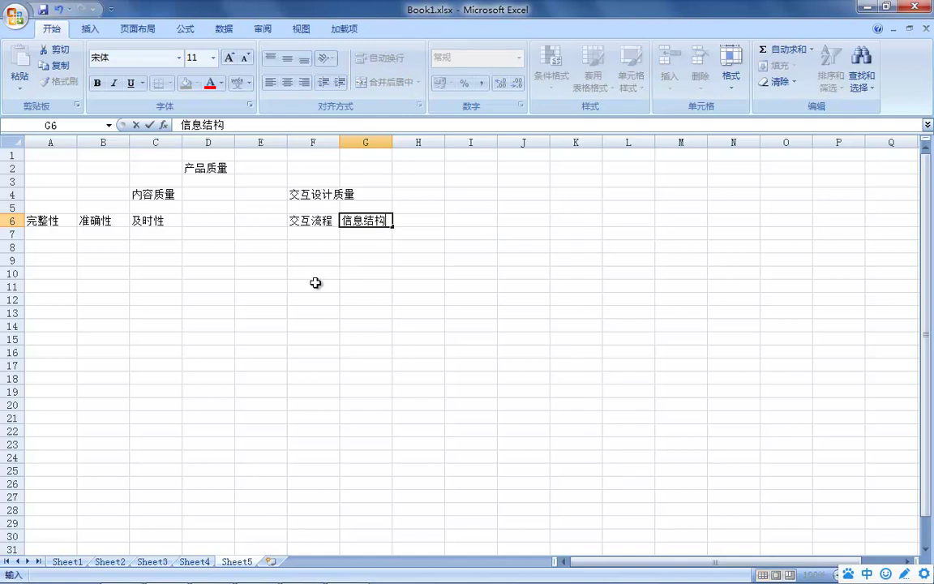
Move the interaction design block from F4:G6 to D4:E6 and widen column D to fit 交互设计质量.
left_click(316, 282)
left_click_drag(300, 194, 233, 229)
left_click(261, 325)
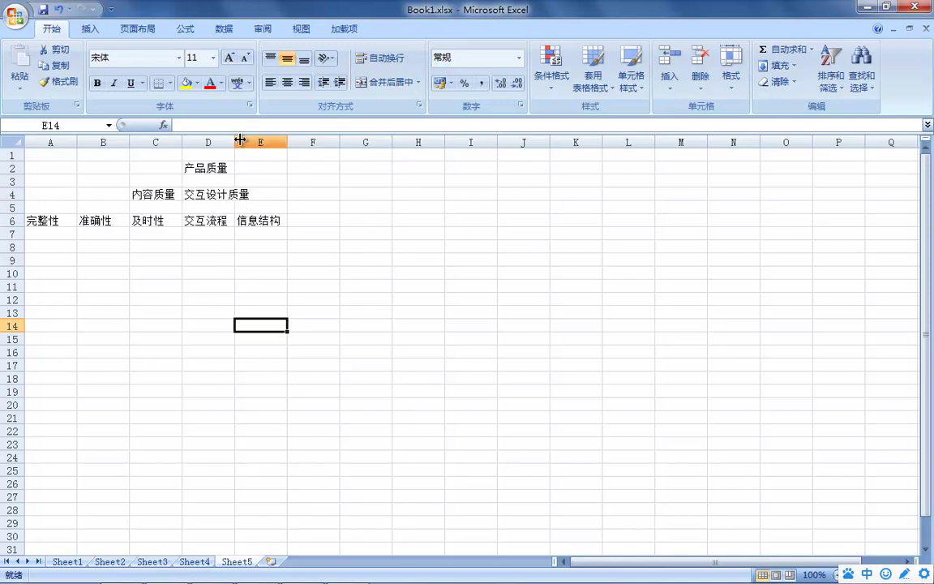
left_click_drag(232, 142, 258, 142)
left_click(240, 245)
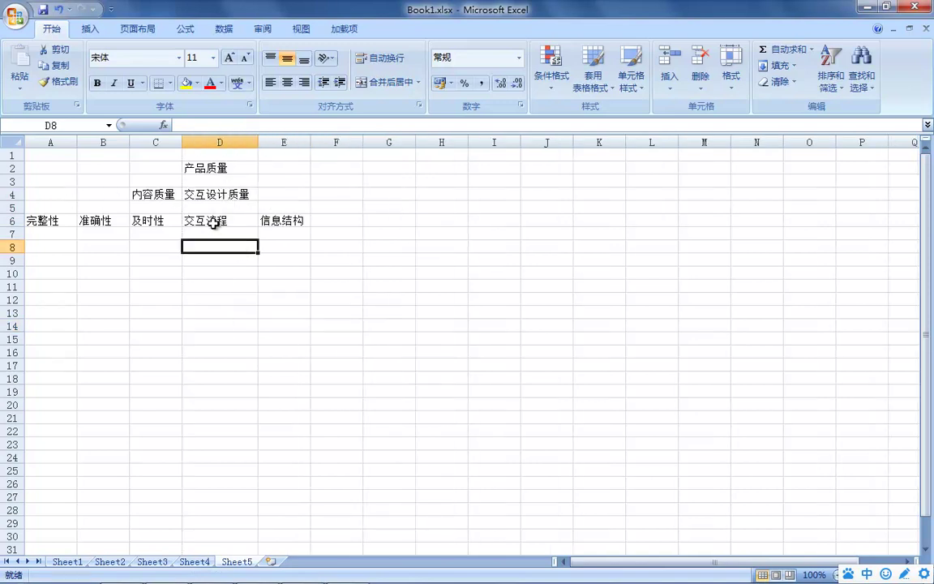
Fill the interaction design block D4:E6 with yellow and the content quality block A4:C6 with the blue theme colour.
left_click_drag(187, 193, 266, 217)
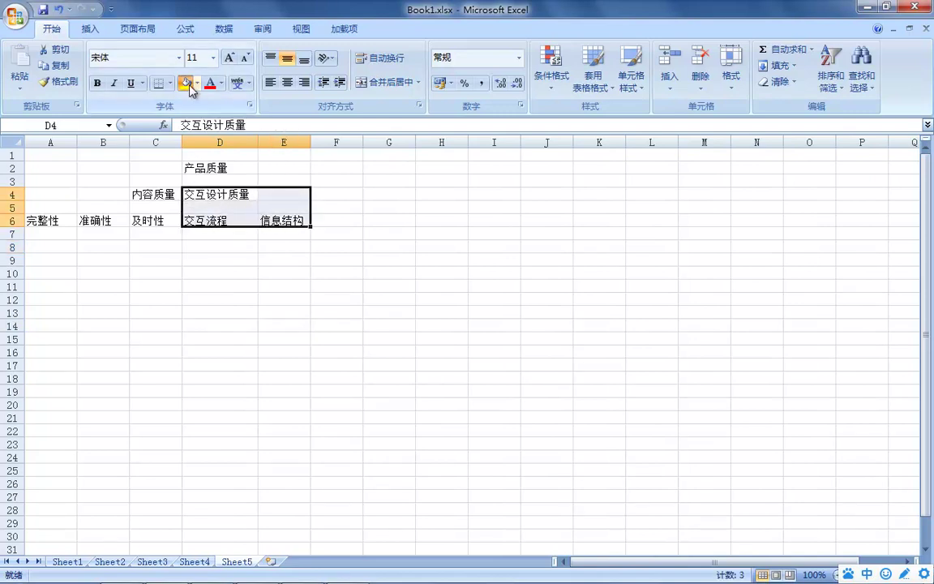
left_click(187, 82)
left_click(166, 193)
left_click_drag(166, 193, 65, 216)
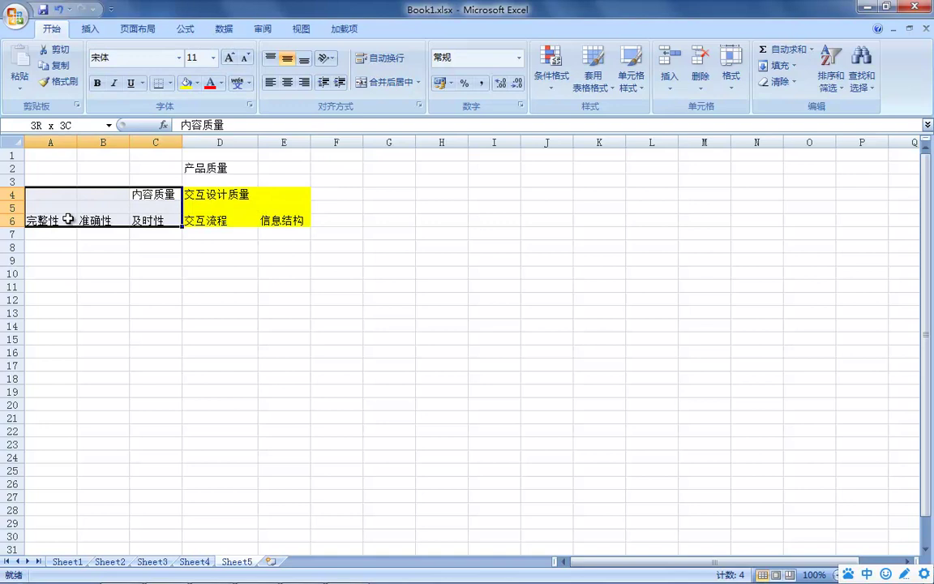
left_click(198, 84)
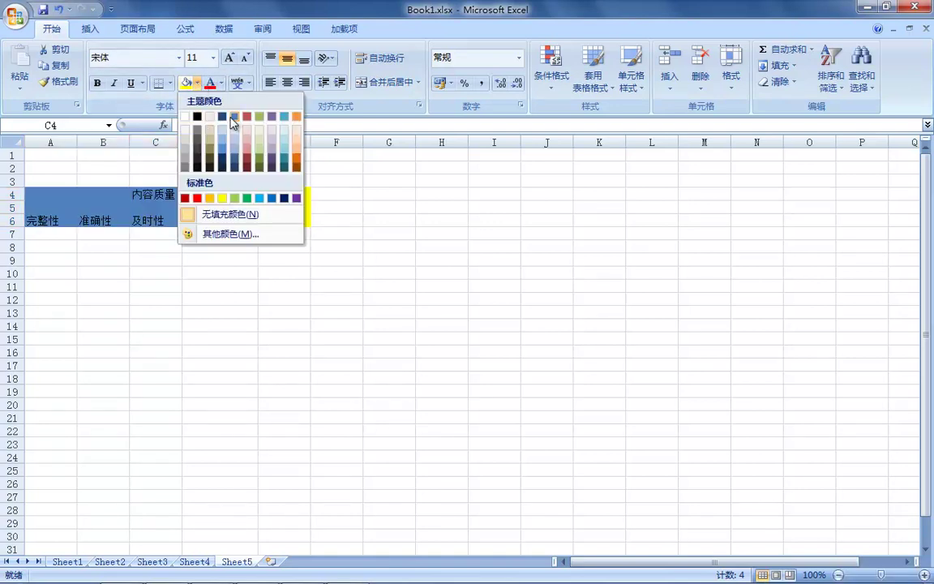
left_click(235, 120)
left_click(302, 324)
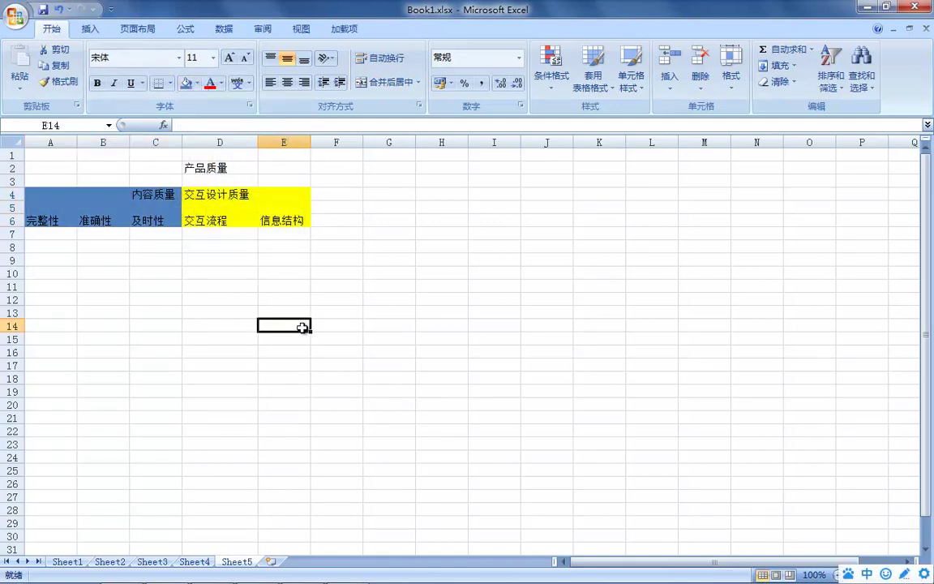
Review the hierarchy from 产品质量 in D2 to the second-level indicators 内容质量 and 交互设计质量 in row 4.
left_click(215, 165)
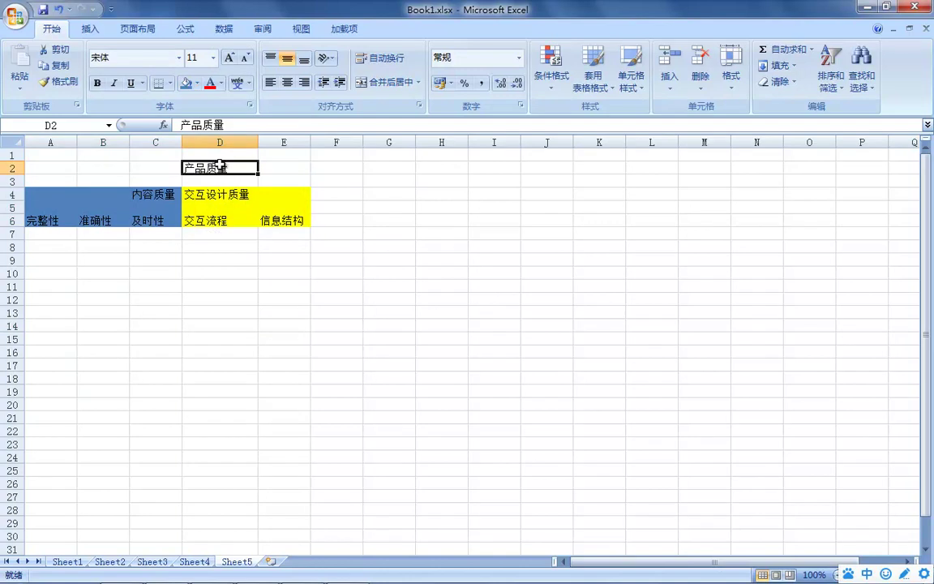
left_click(145, 192)
left_click(207, 193)
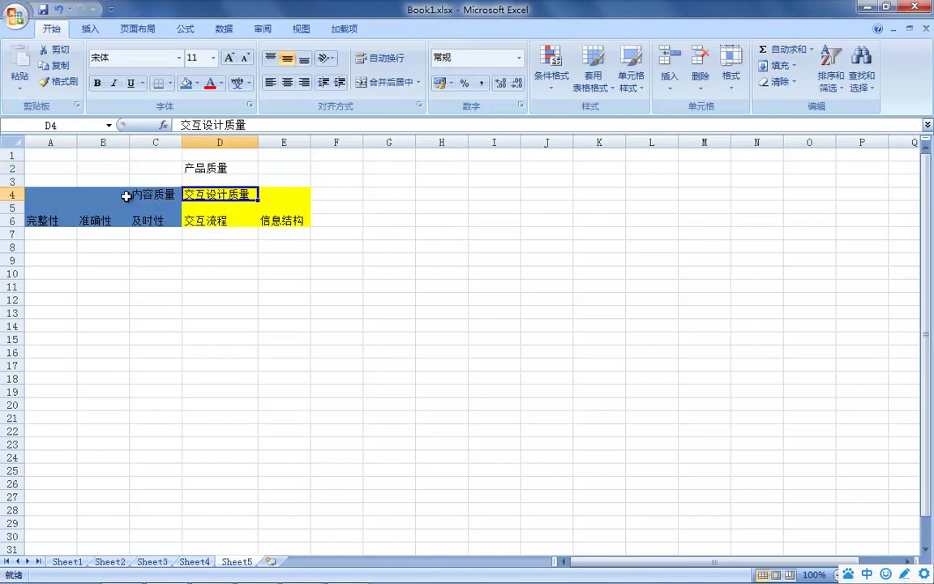
left_click_drag(124, 195, 215, 195)
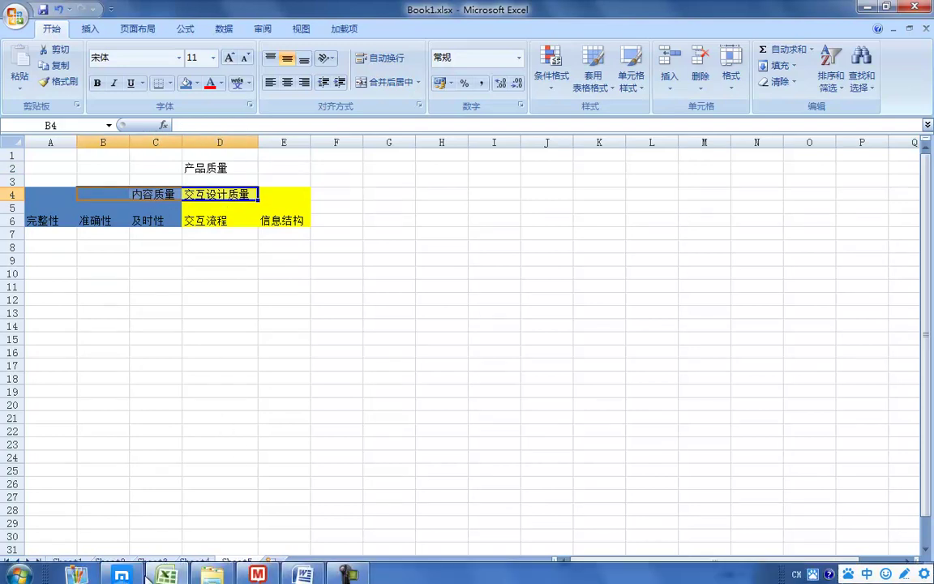
Switch to the MindManager map, place it below the table, check the second AHP 前提条件, and return to 准确性 in the Excel sheet.
left_click(253, 565)
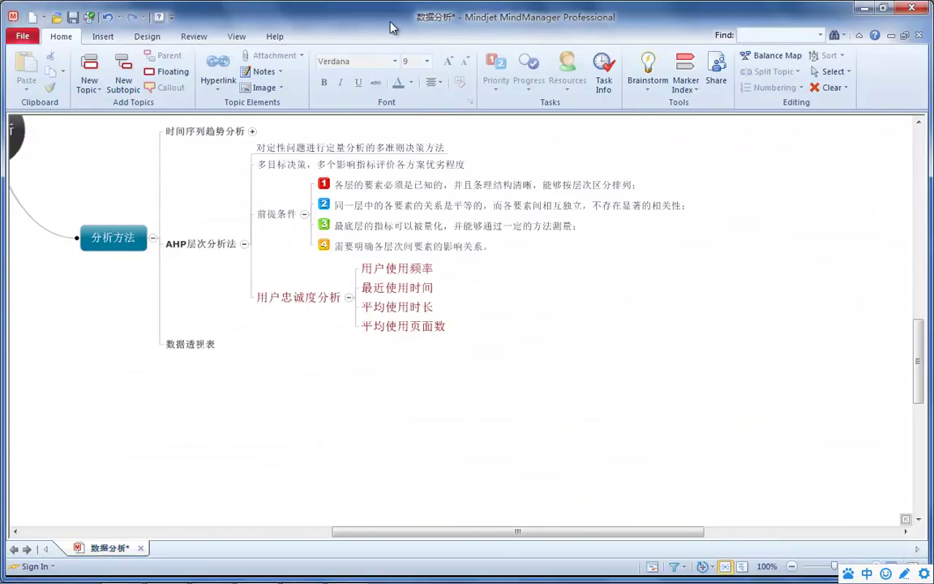
left_click_drag(395, 32, 389, 267)
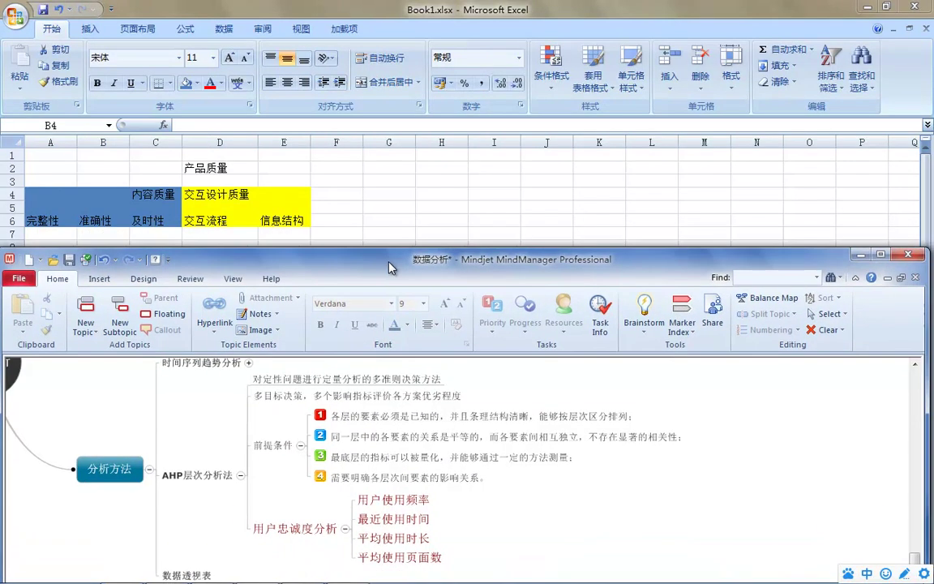
left_click(406, 436)
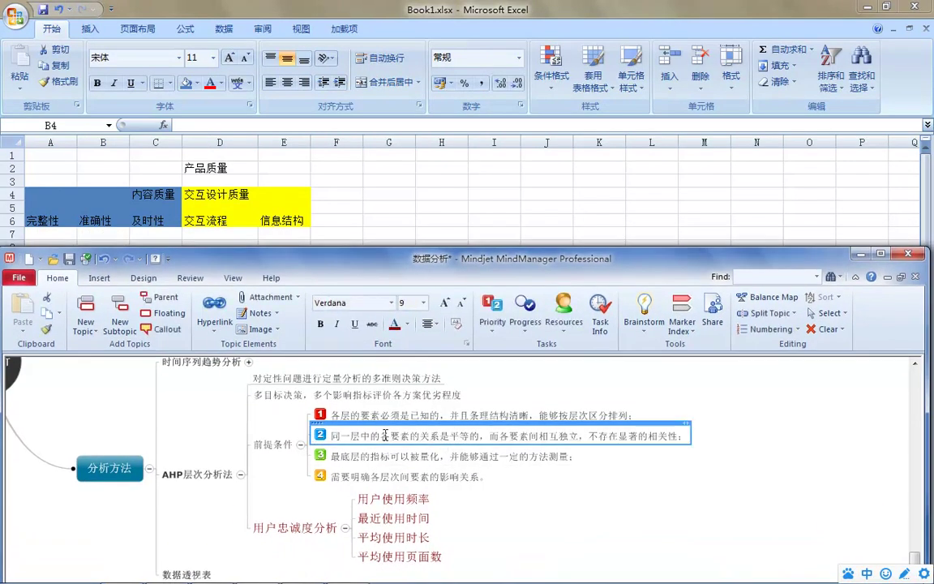
left_click(105, 225)
left_click(104, 217)
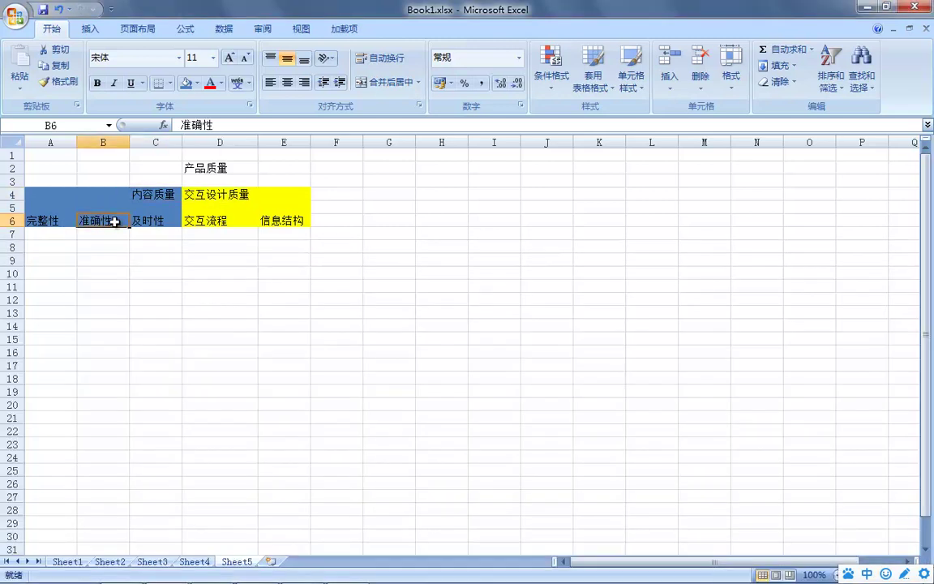
Enter 任务完成率 in cell D8 as the measurable metric under 交互流程.
left_click(211, 246)
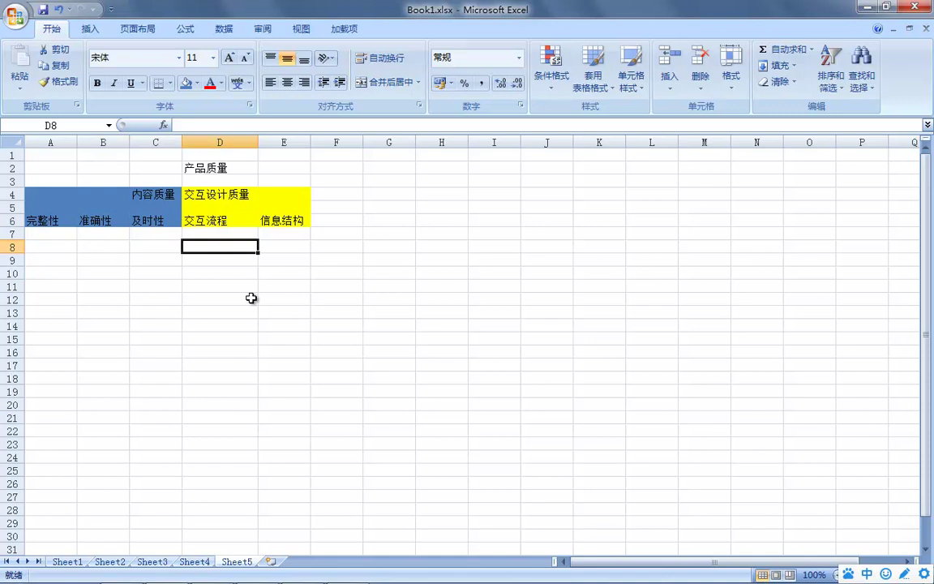
type("renwuliuc")
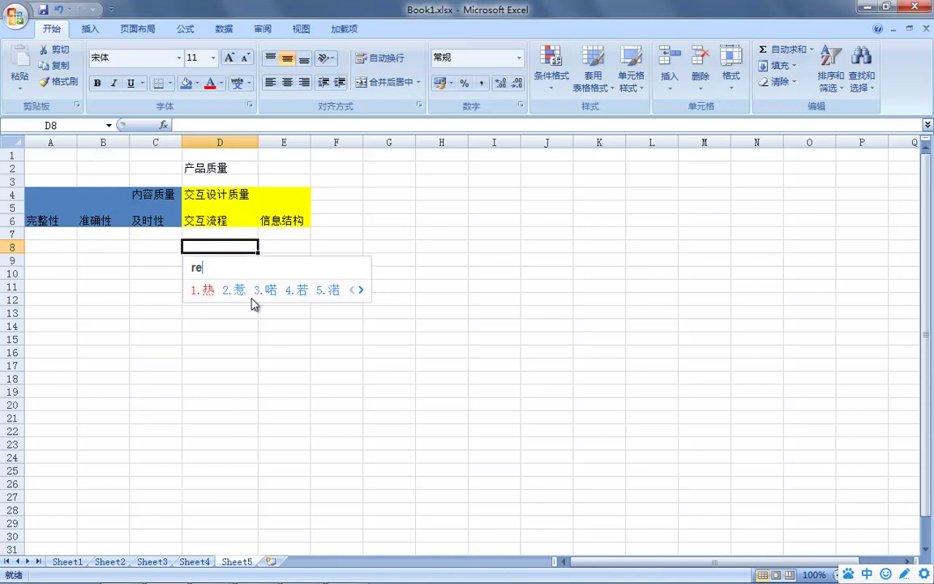
key("space")
key("BackSpace")
key("BackSpace")
type("wanclv")
key("space")
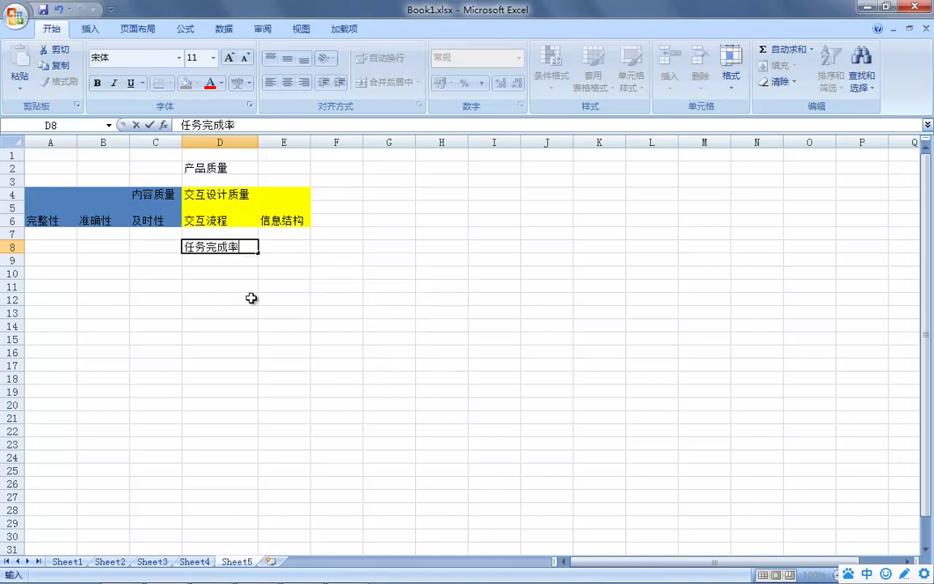
left_click(251, 299)
Enter 时间 in cell C8 as the metric under 及时性.
left_click(276, 246)
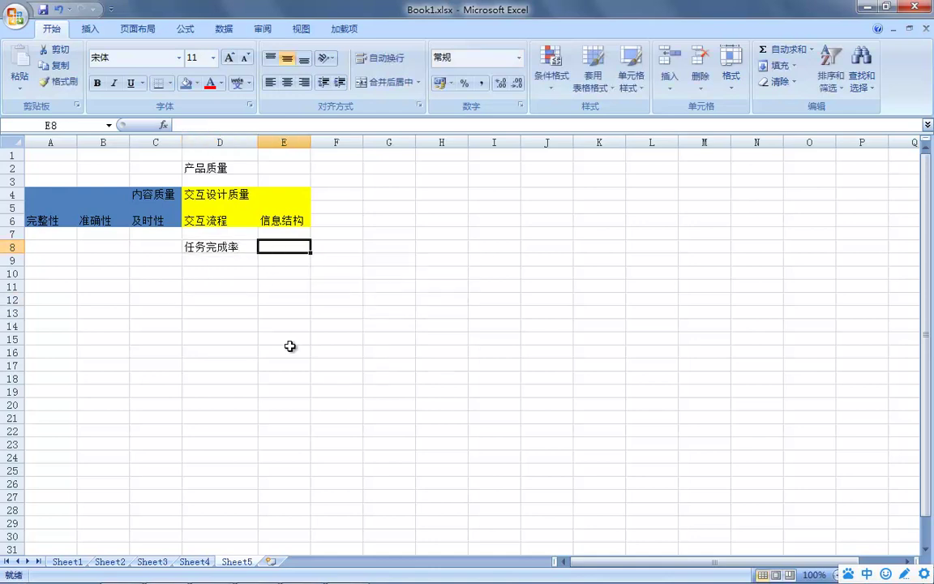
left_click(140, 245)
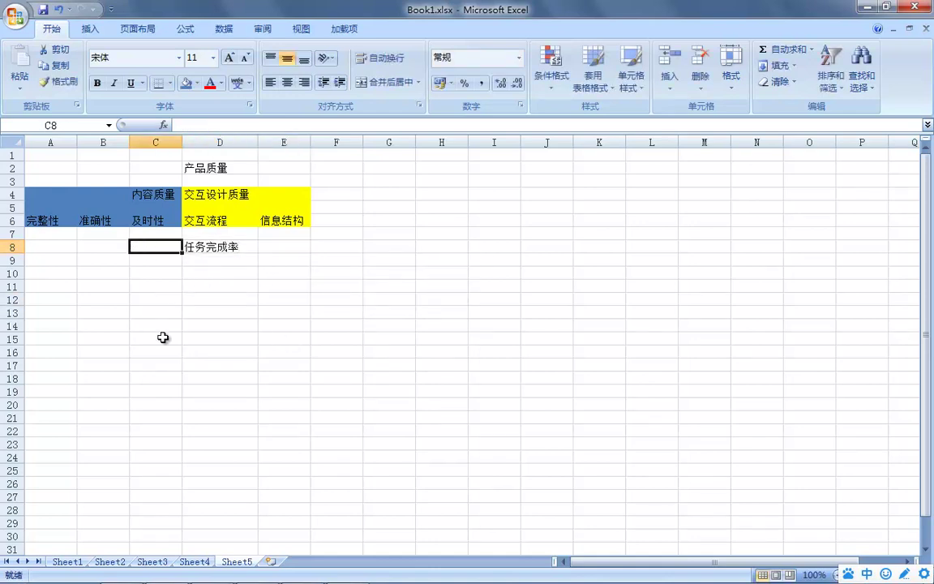
type("shijian")
key("space")
key("Left")
key("Left")
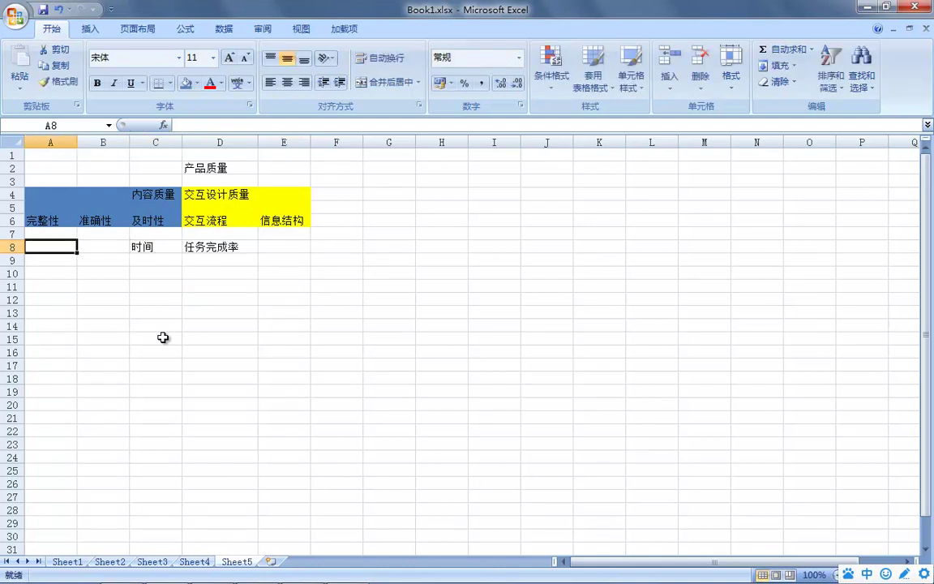
Change the metric in C8 under 及时性 to 最后更新时间 and widen column C to fit it.
left_click(136, 244)
key("F2")
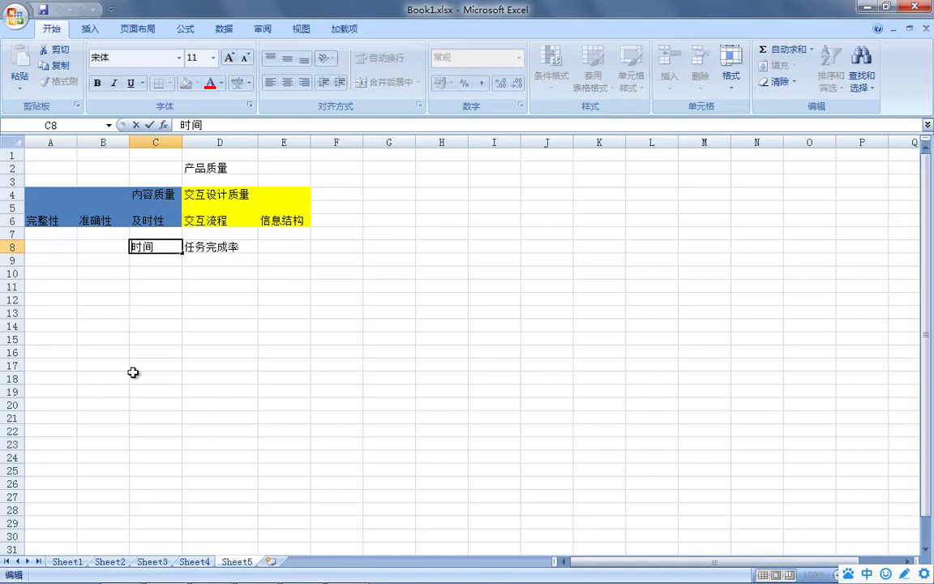
type("zuihougengx")
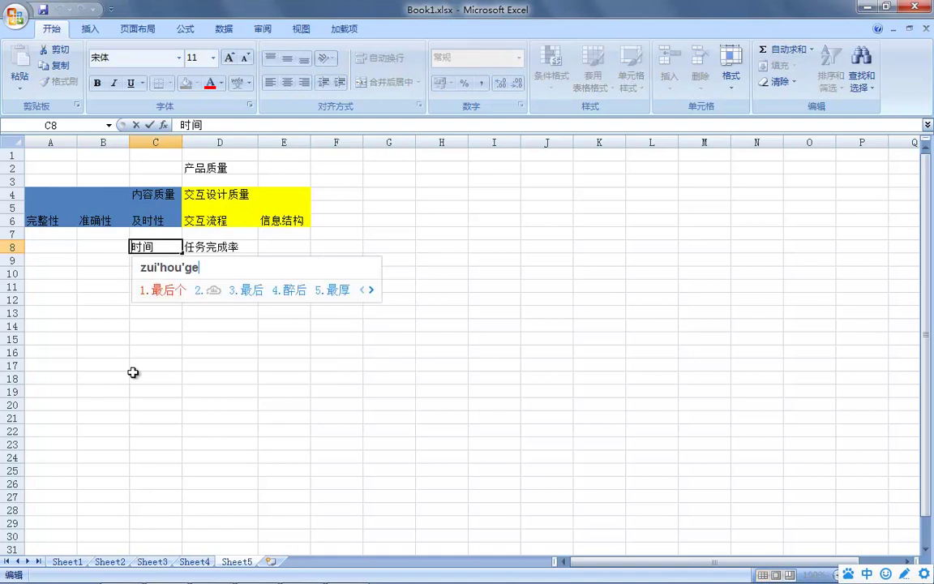
key("space")
left_click(142, 390)
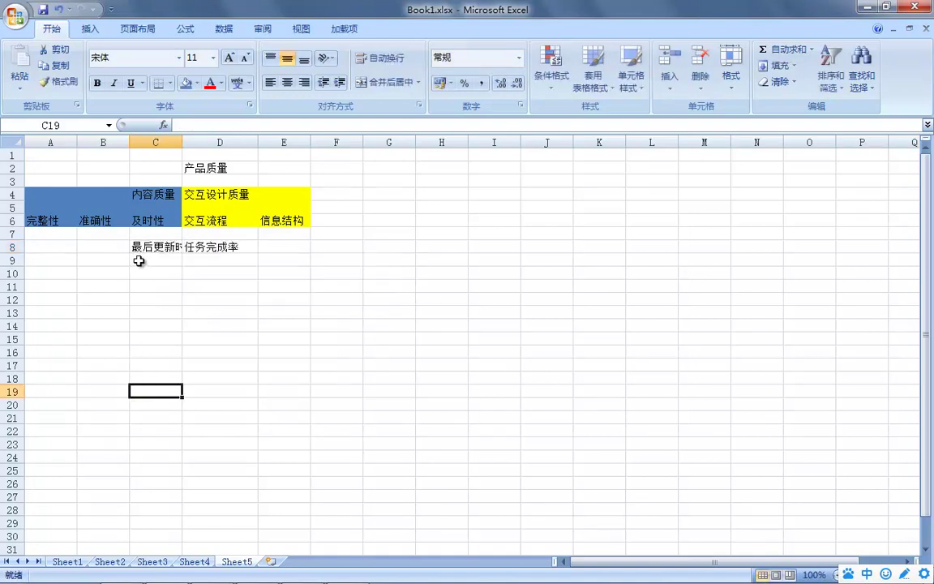
left_click(96, 245)
double_click(181, 142)
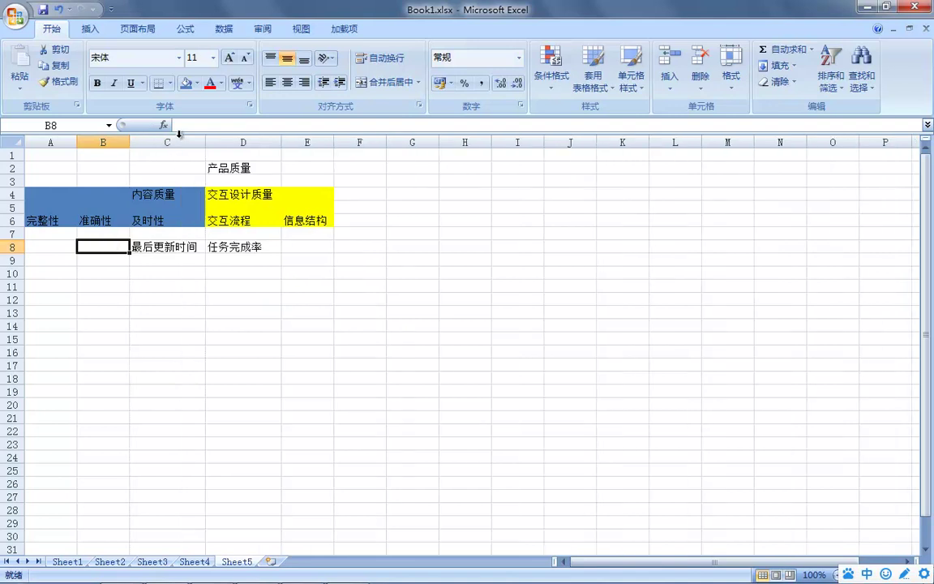
Review the third-level indicators in row 6 against the measurable metrics in row 8 across columns A to E.
left_click(97, 218)
left_click(69, 222)
left_click(100, 217)
left_click(163, 219)
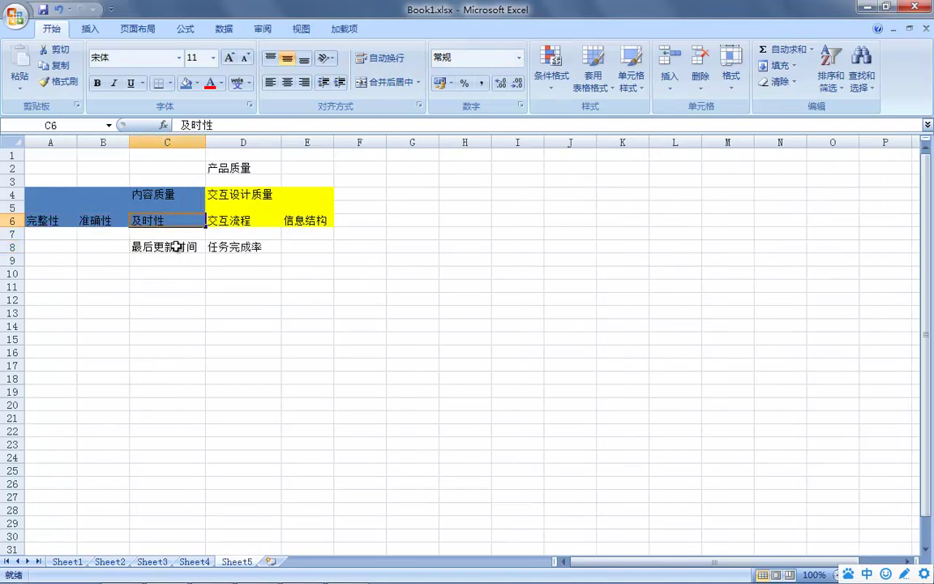
left_click(175, 247)
left_click_drag(73, 245, 311, 245)
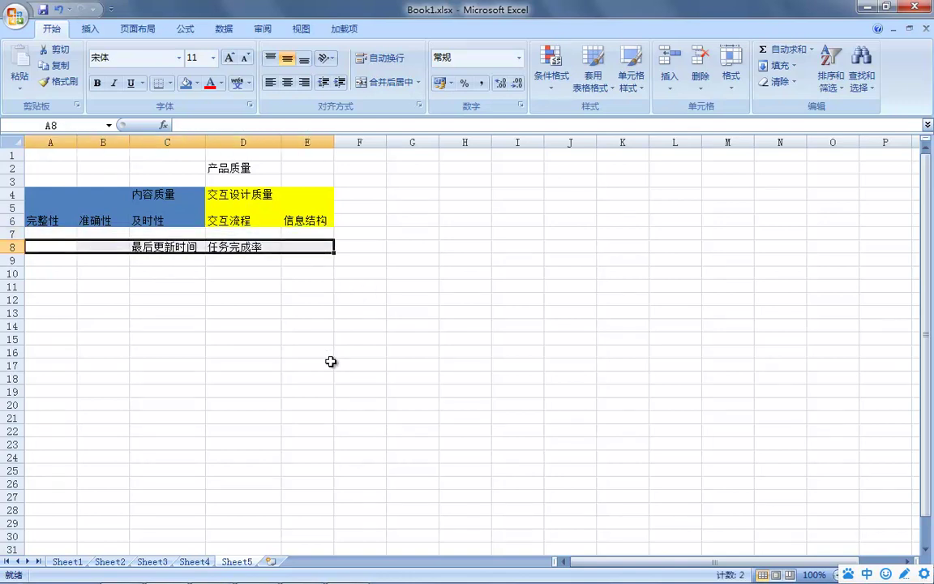
left_click(302, 326)
left_click(235, 246)
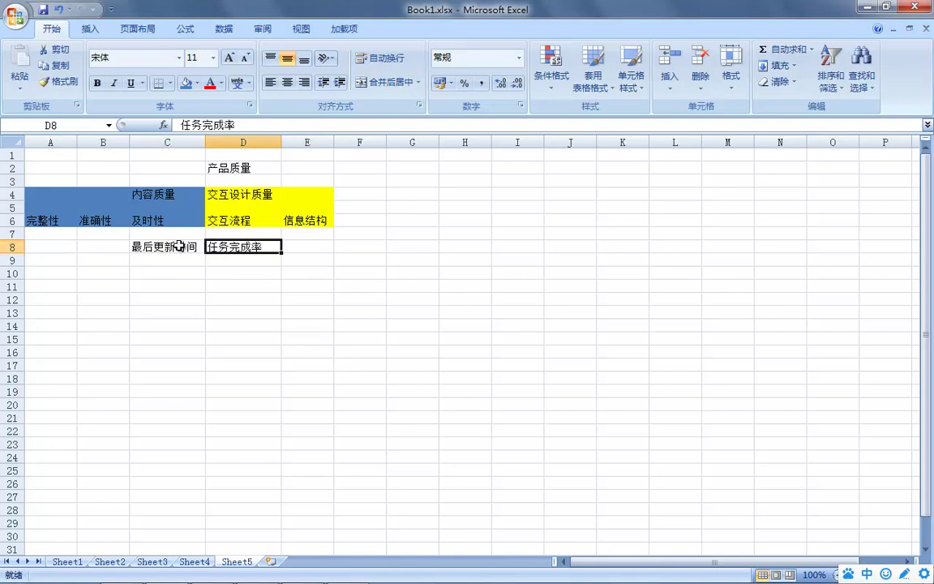
left_click(317, 245)
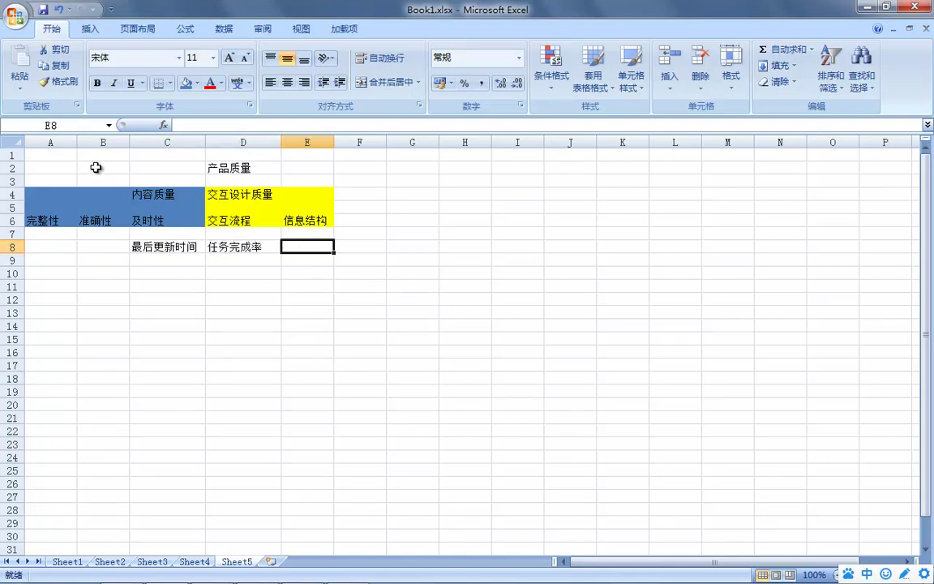
left_click(65, 166)
left_click_drag(65, 166, 342, 86)
Switch to the MindManager map and examine the four indicators under 用户忠诚度分析, from 用户使用频率 to 平均使用页面数.
left_click(266, 572)
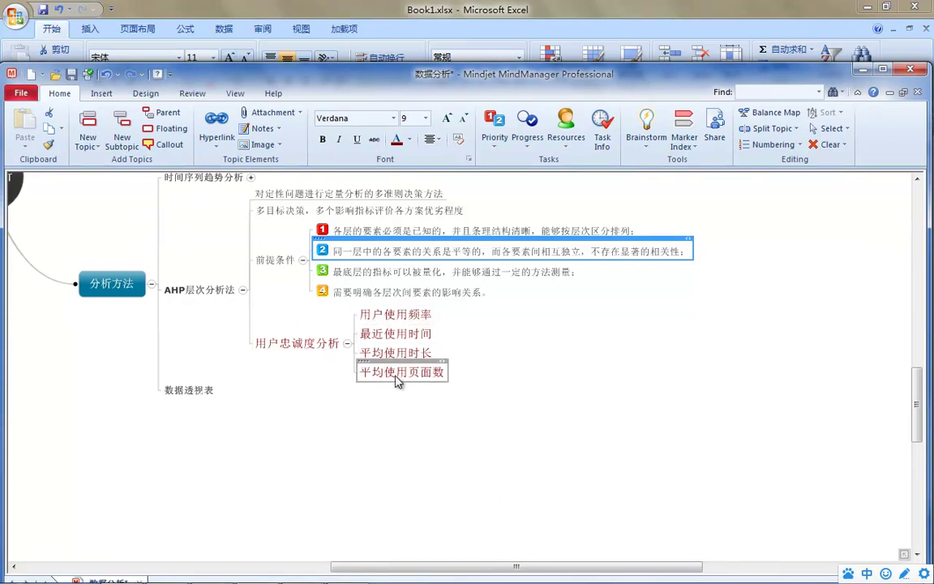
left_click(367, 313)
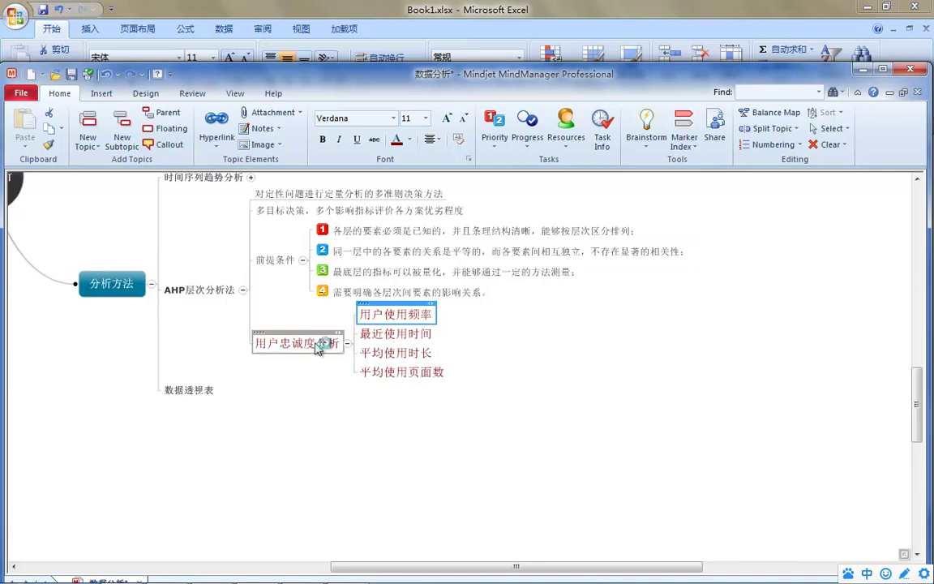
left_click(413, 334)
left_click(418, 355)
left_click(413, 371)
left_click(427, 417)
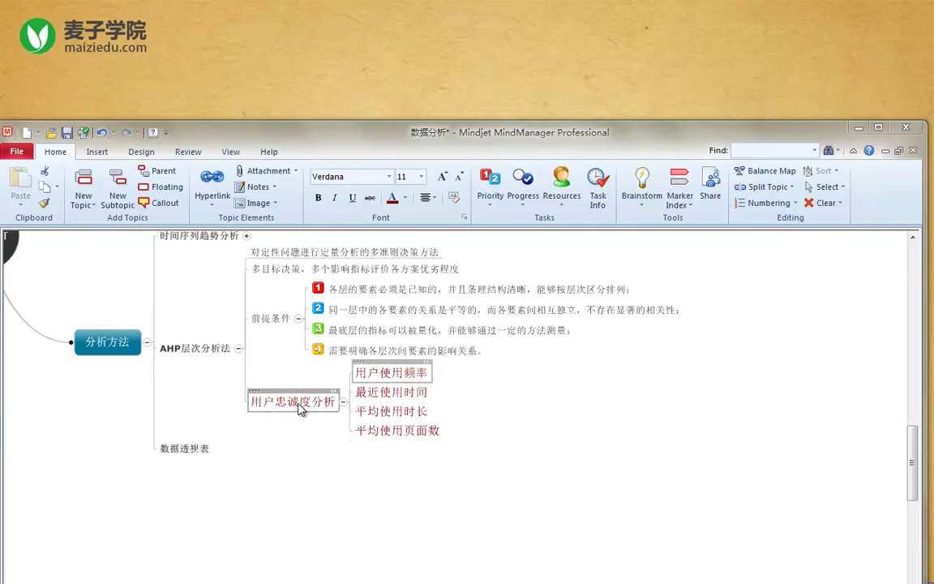
left_click(395, 399, "ctrl")
left_click(395, 400, "ctrl")
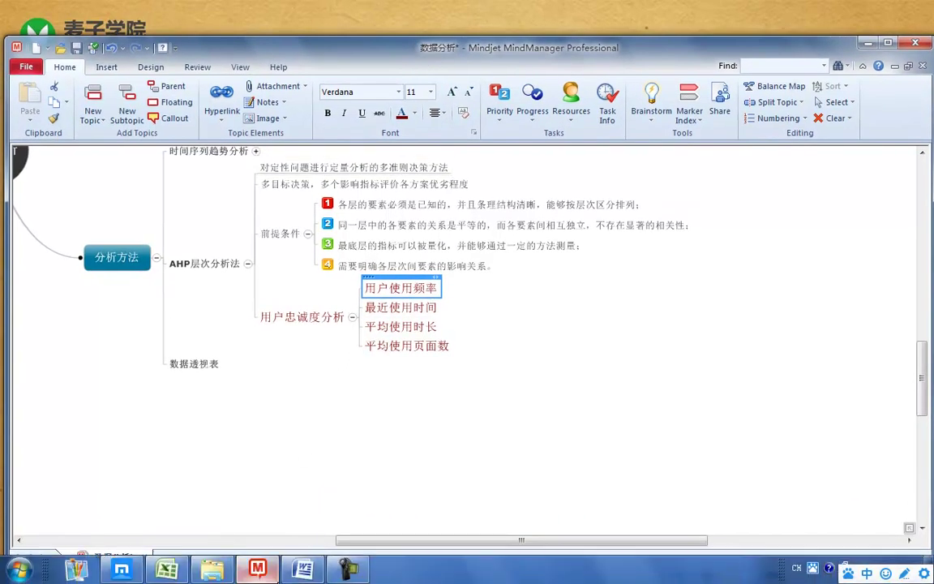
Switch to the Excel workbook and review the loyalty indicator headings in A3:A6 and B2:E2 on Sheet6.
left_click(167, 570)
left_click(276, 377)
left_click_drag(90, 181, 96, 217)
left_click(149, 167)
left_click_drag(149, 166, 349, 168)
left_click(279, 332)
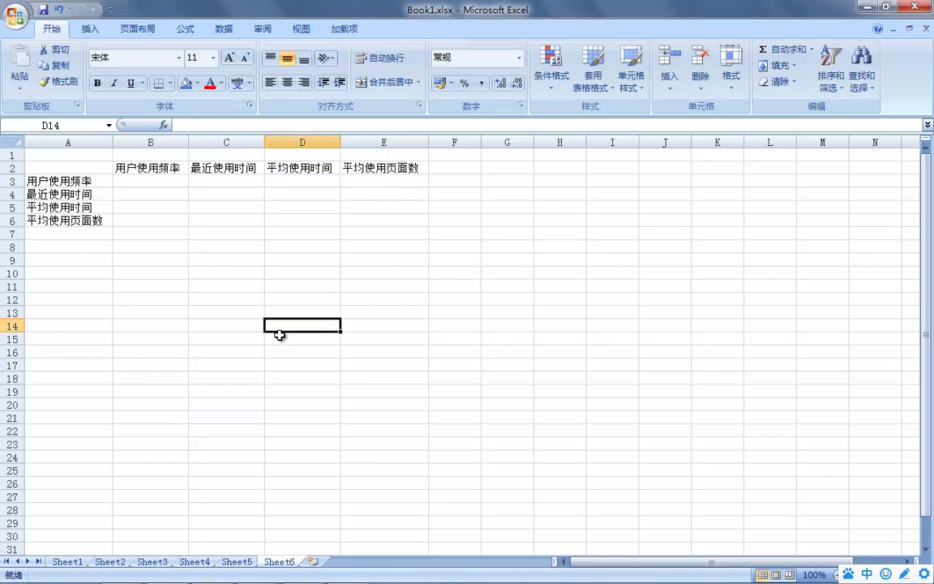
Enter p=1 in cell B1 above the comparison matrix and increase the height of row 1.
left_click(179, 155)
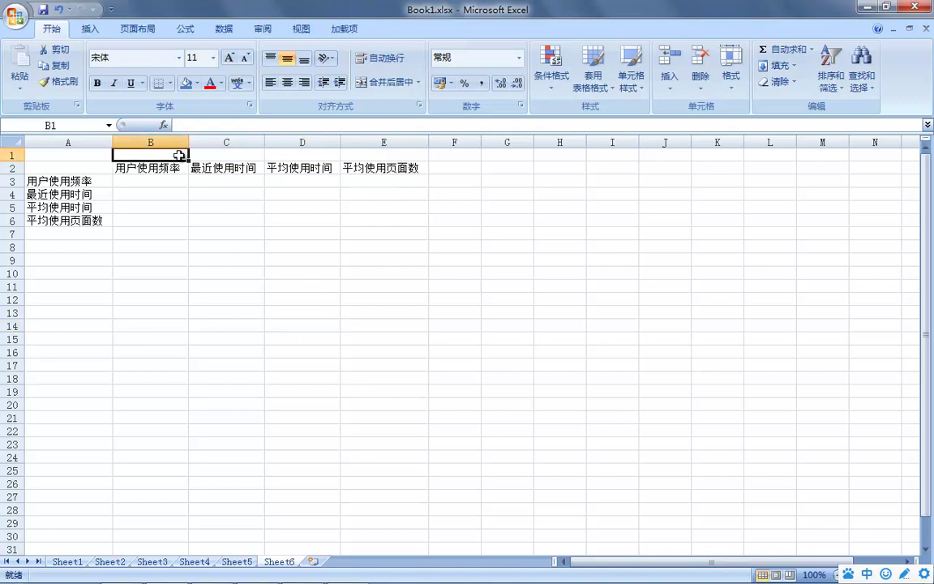
double_click(179, 155)
type("p")
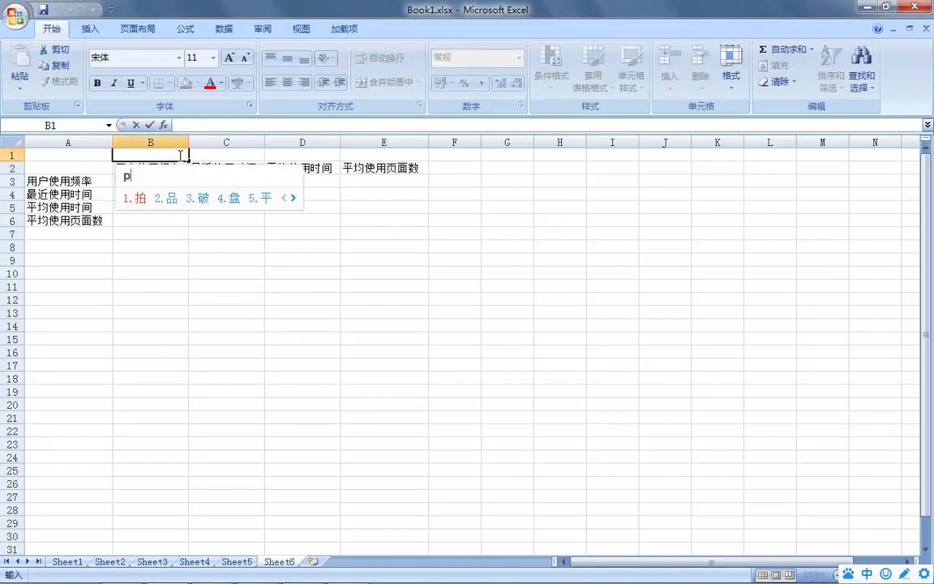
key("Return")
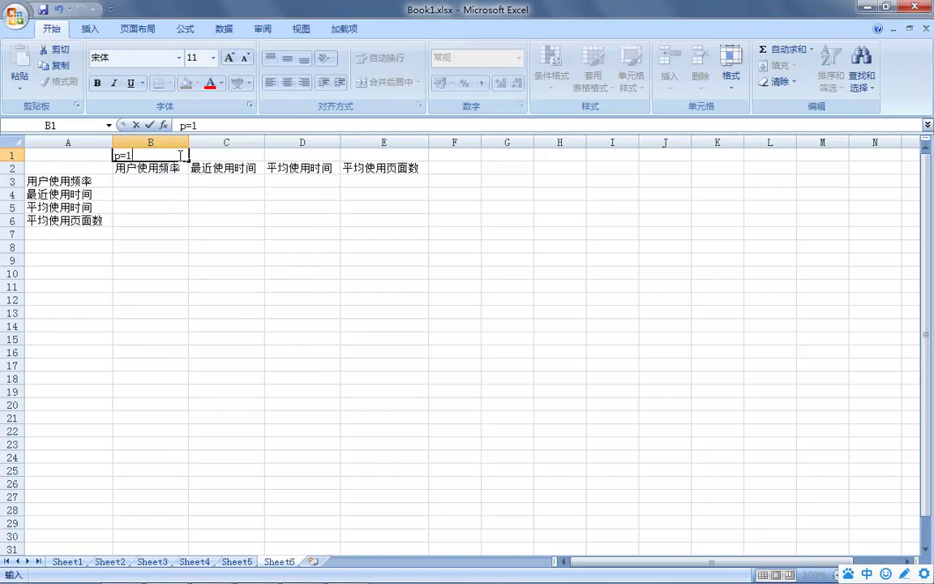
left_click(180, 285)
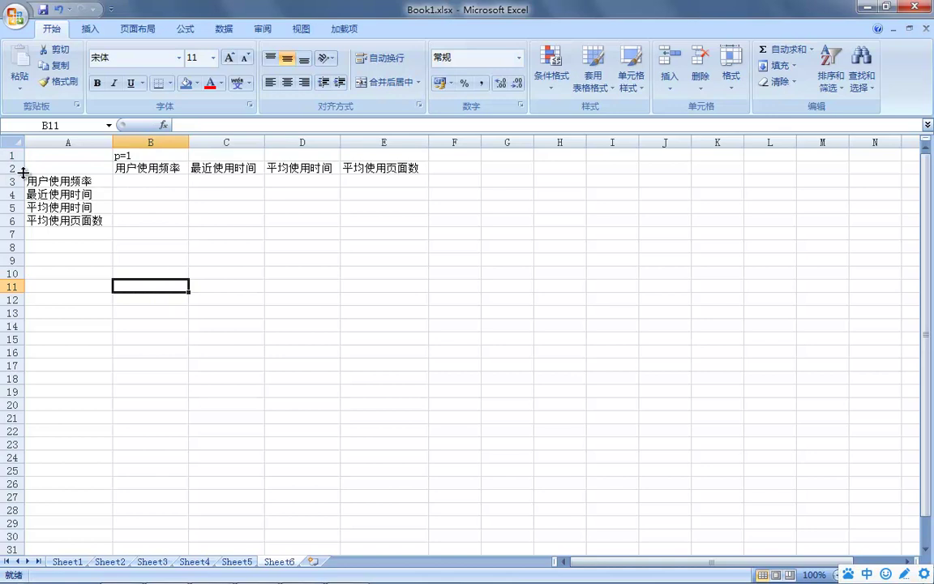
left_click_drag(15, 162, 18, 169)
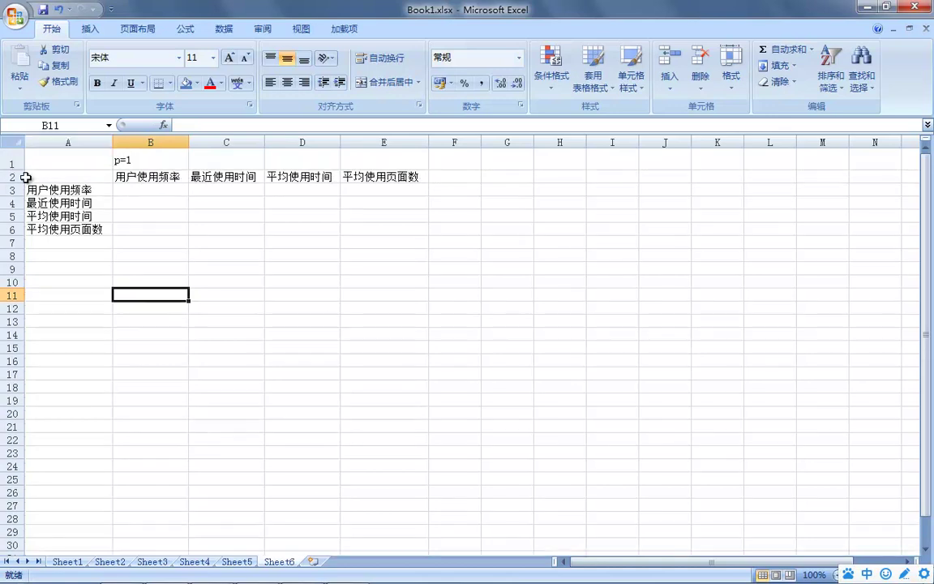
Fill the diagonal of the comparison matrix B3:E6 with 1, in cells B3, C4, D5 and E6.
left_click(143, 193)
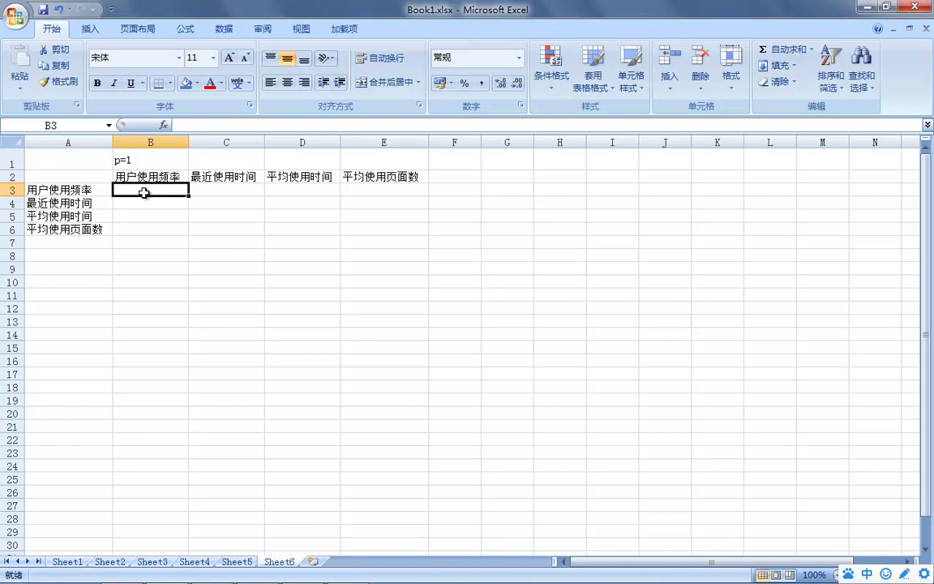
left_click_drag(143, 192, 375, 230)
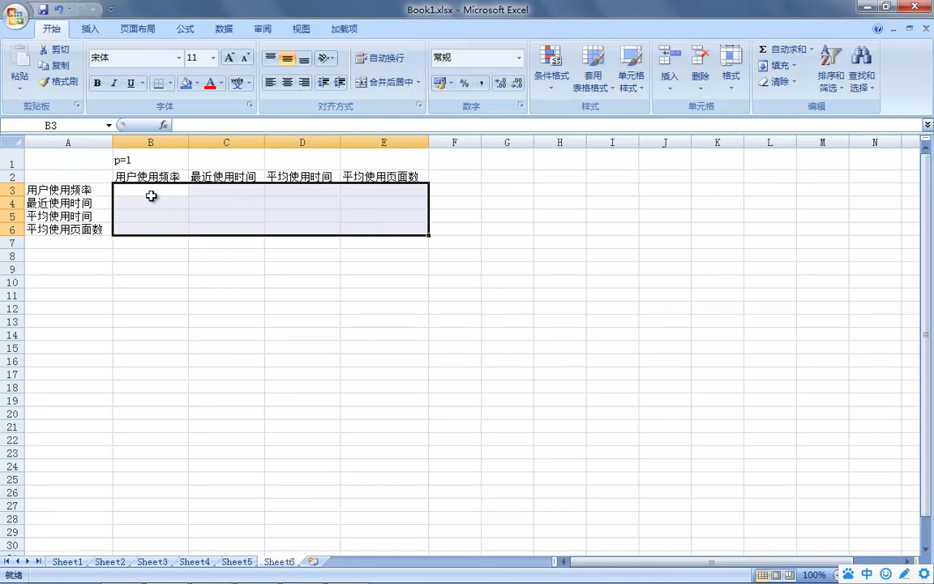
left_click(128, 191)
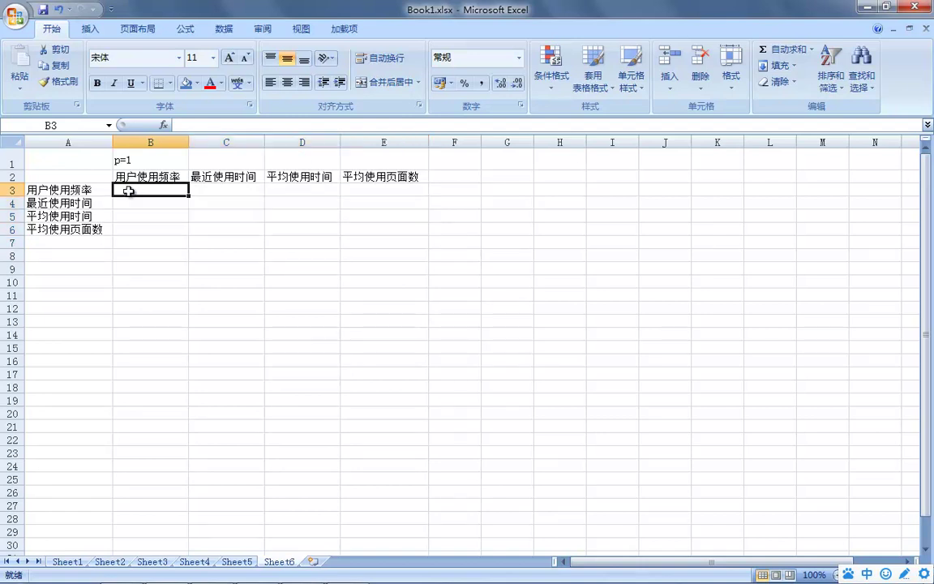
type("1")
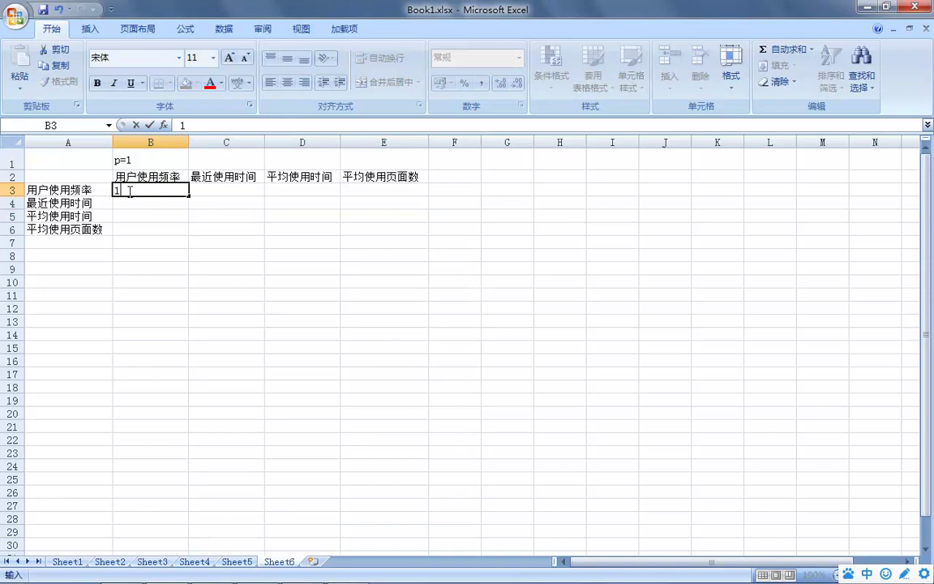
left_click(198, 202)
type("1")
left_click(324, 216)
type("1")
left_click(366, 231)
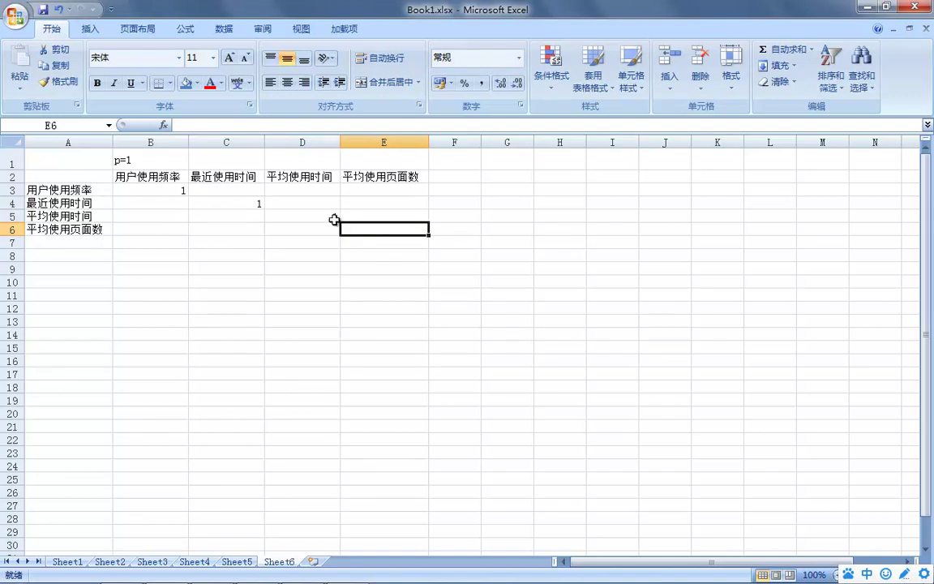
left_click(409, 294)
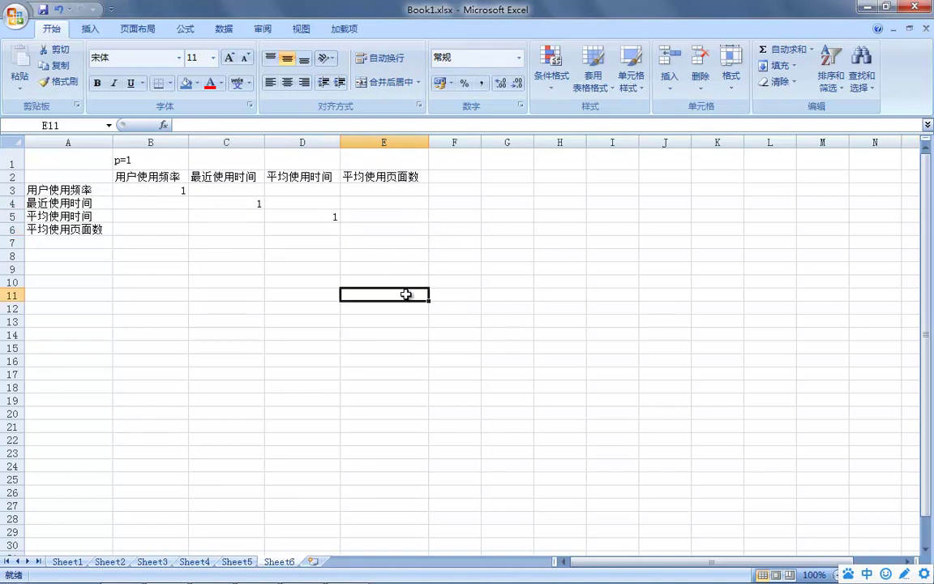
left_click(411, 230)
type("1")
left_click(409, 320)
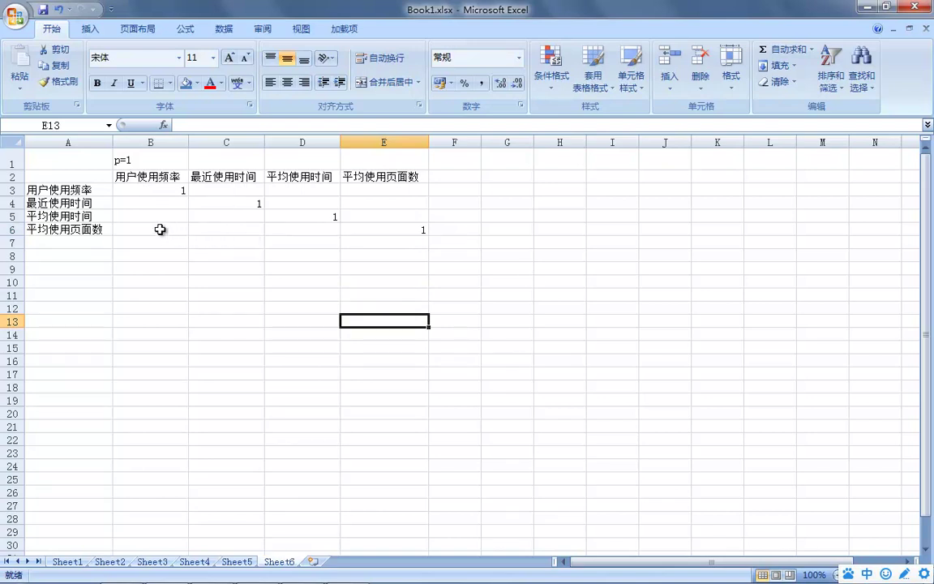
Try to enter 1/3 in cell B6 as the comparison of 平均使用页面数 with 用户使用频率.
left_click(160, 229)
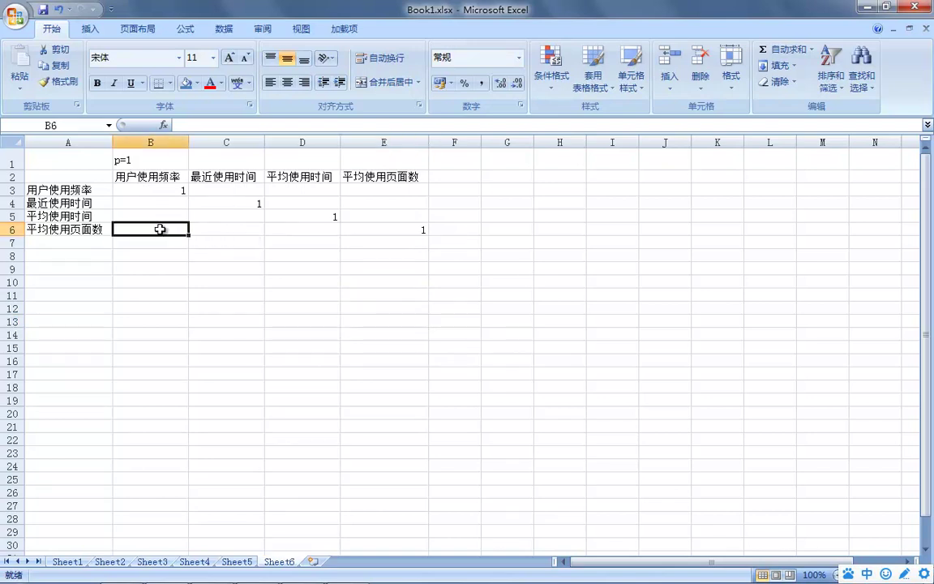
type("1/3")
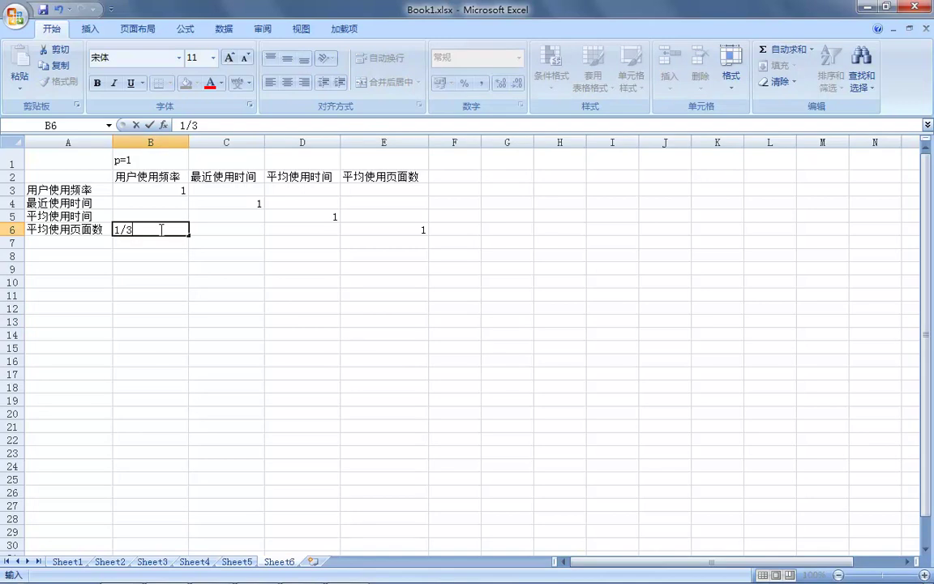
left_click(381, 186)
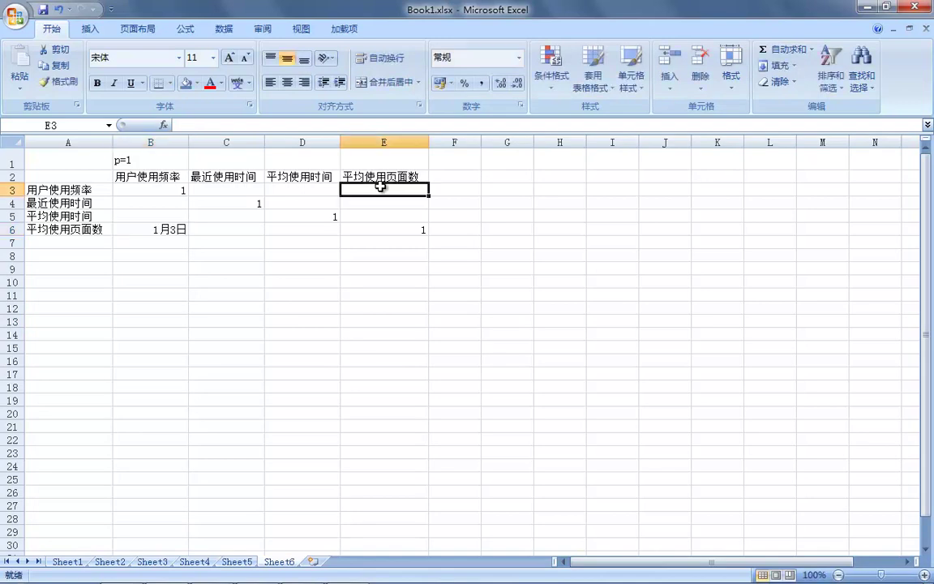
Format cell B6 as 数值 and set it to 0.33, with the reciprocal comparison 3 in cell E3.
left_click(175, 227)
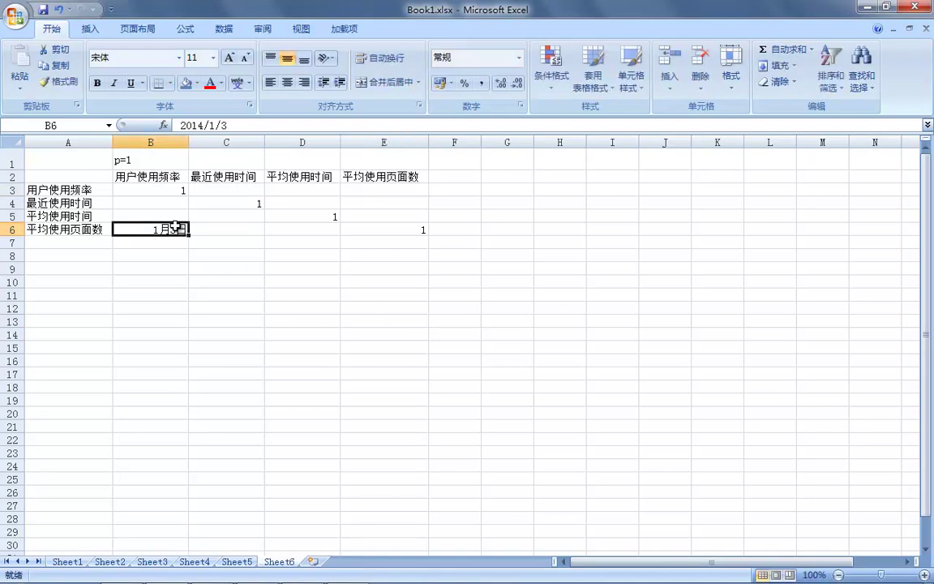
left_click(519, 58)
left_click(483, 114)
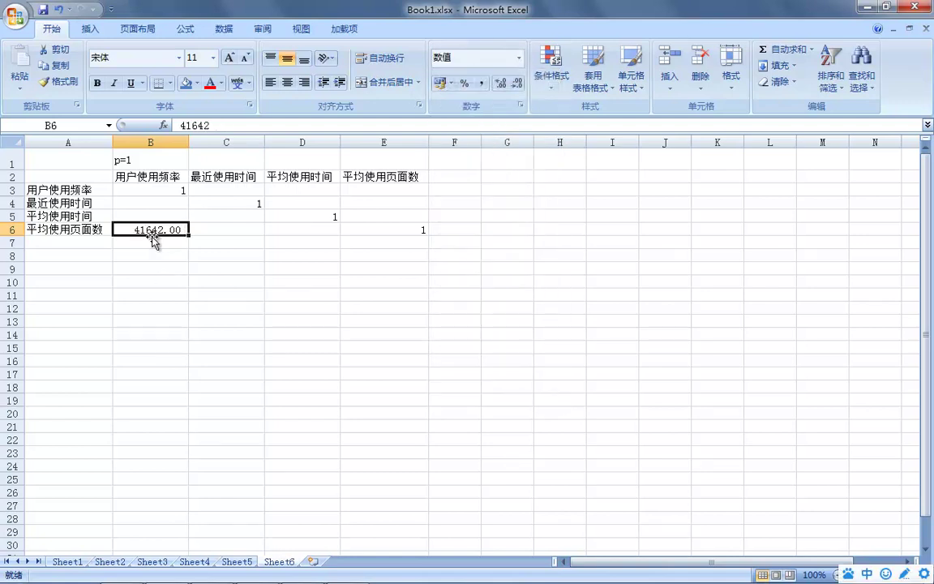
type("0.33")
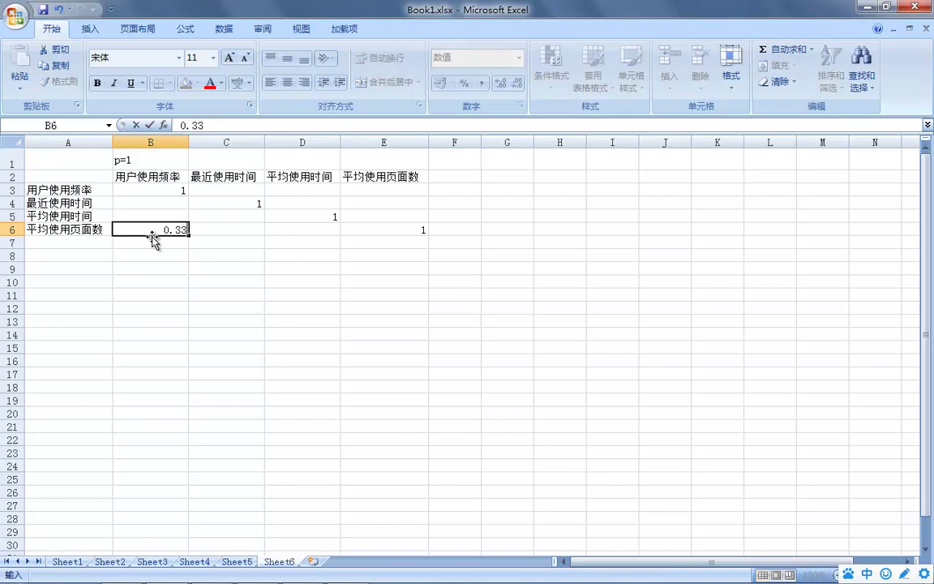
left_click(378, 187)
type("3")
left_click(361, 293)
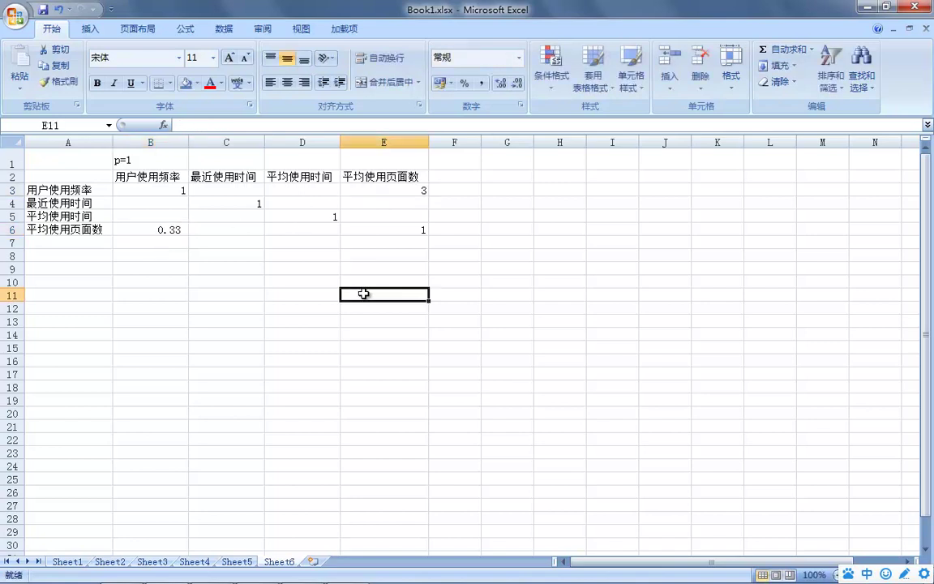
Enter 1/7 in cell B4 as the comparison of 最近使用时间 with 用户使用频率.
left_click(156, 208)
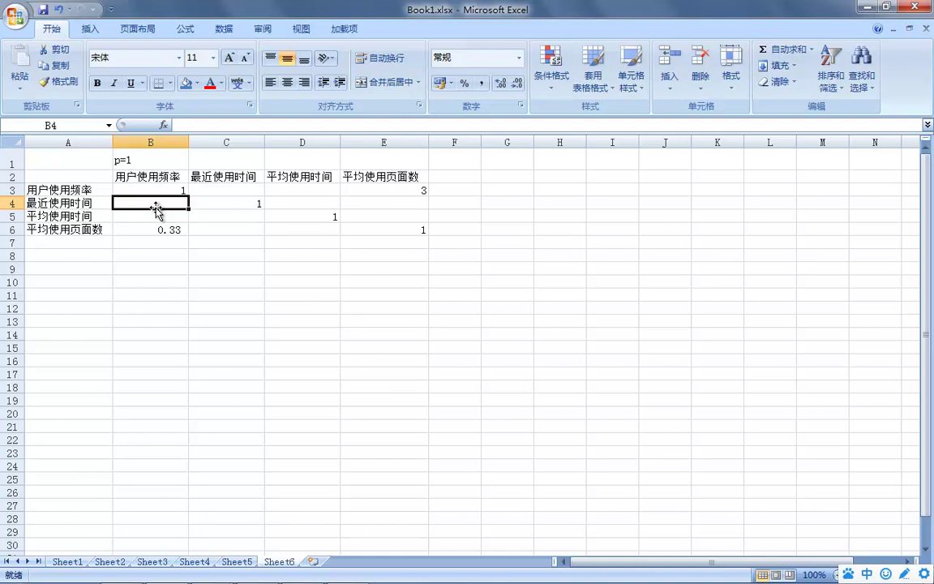
type("1/7")
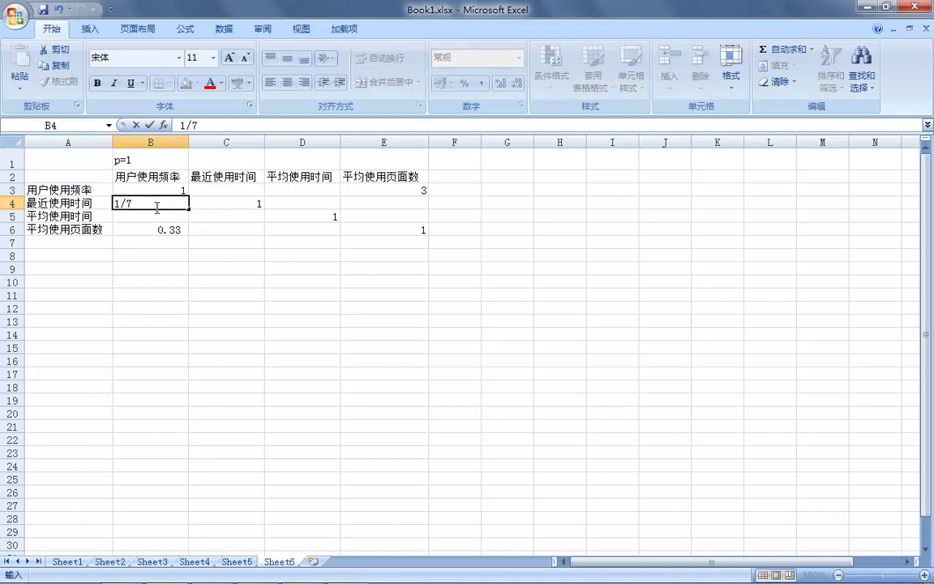
left_click(231, 346)
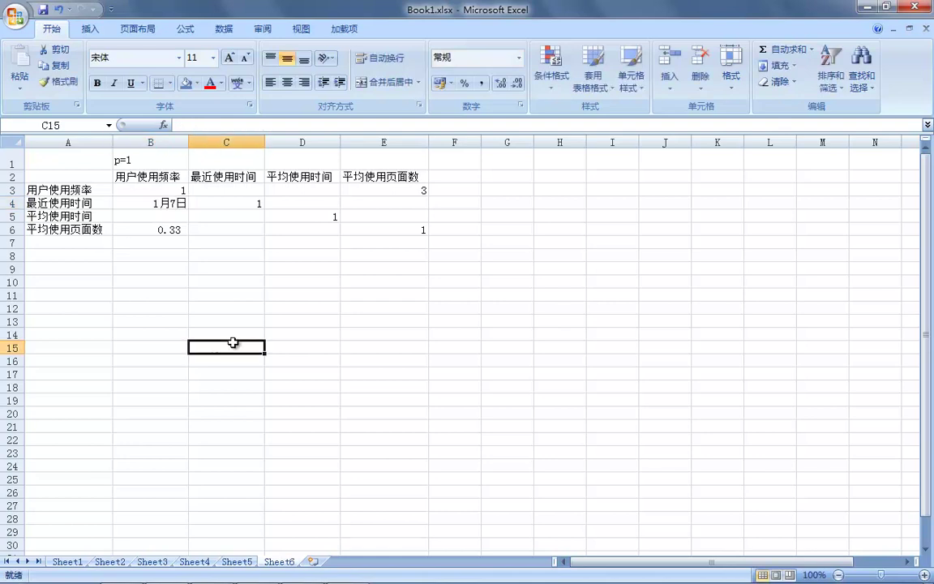
Format cell B4 as 分数 and enter 1/7 in it, with the reciprocal comparison 7 in cell C3.
left_click(162, 202)
left_click(519, 57)
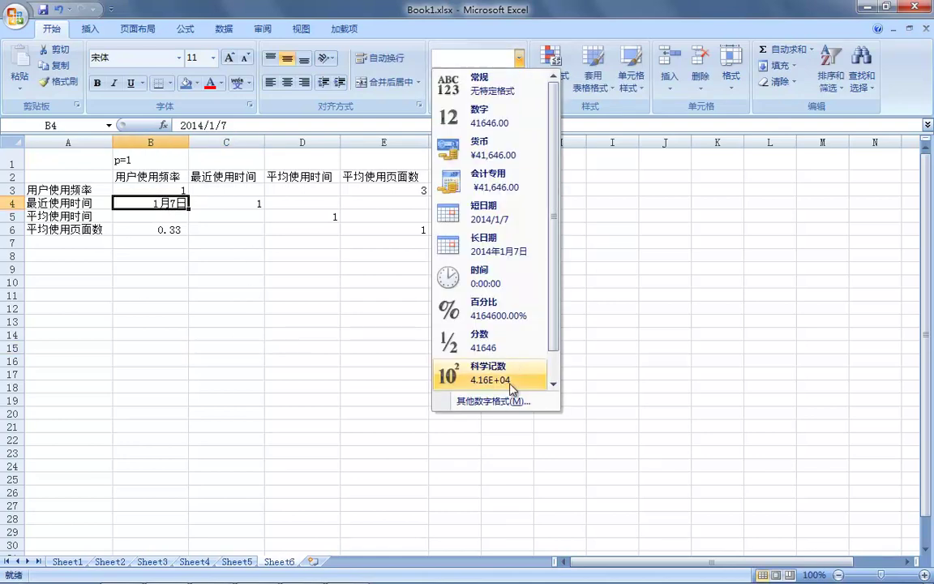
left_click(553, 384)
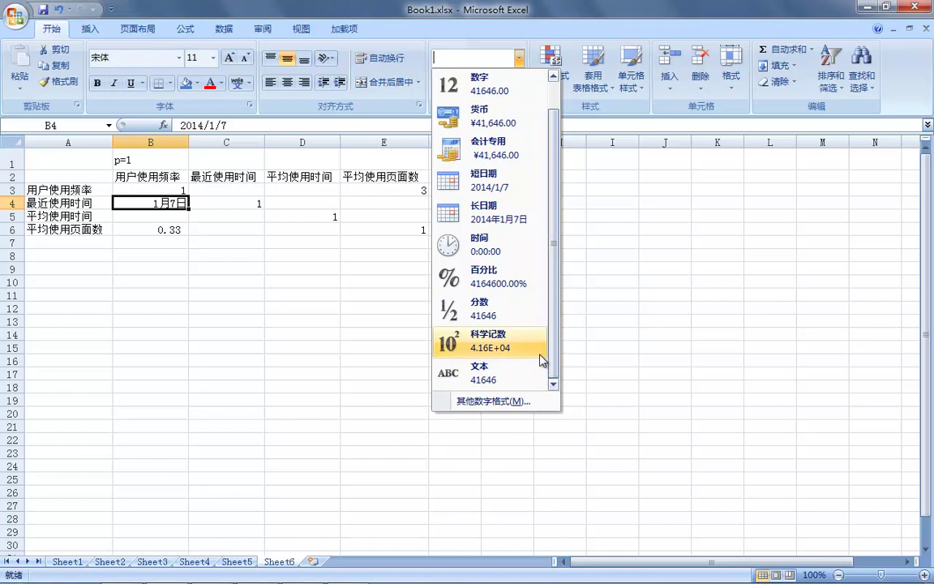
left_click(474, 314)
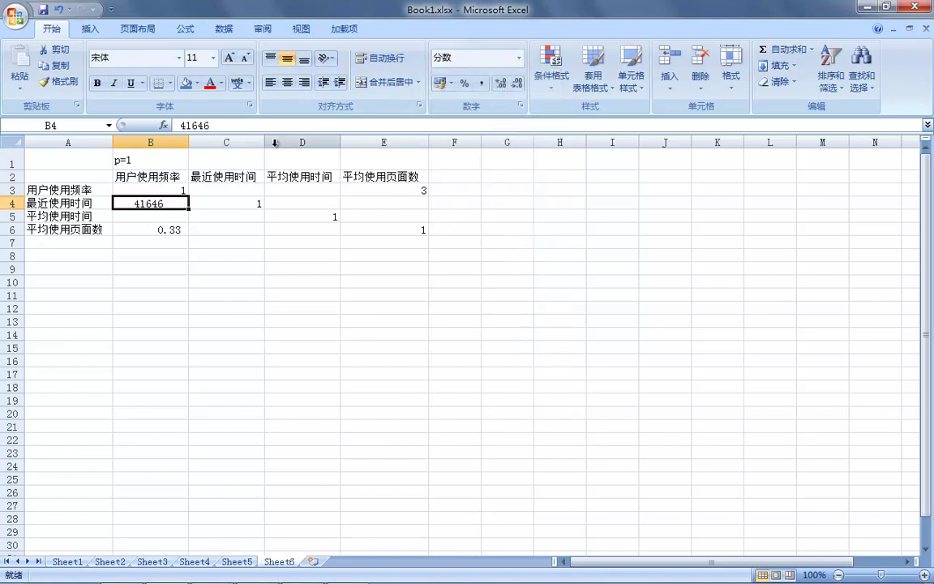
type("1/")
left_click(300, 309)
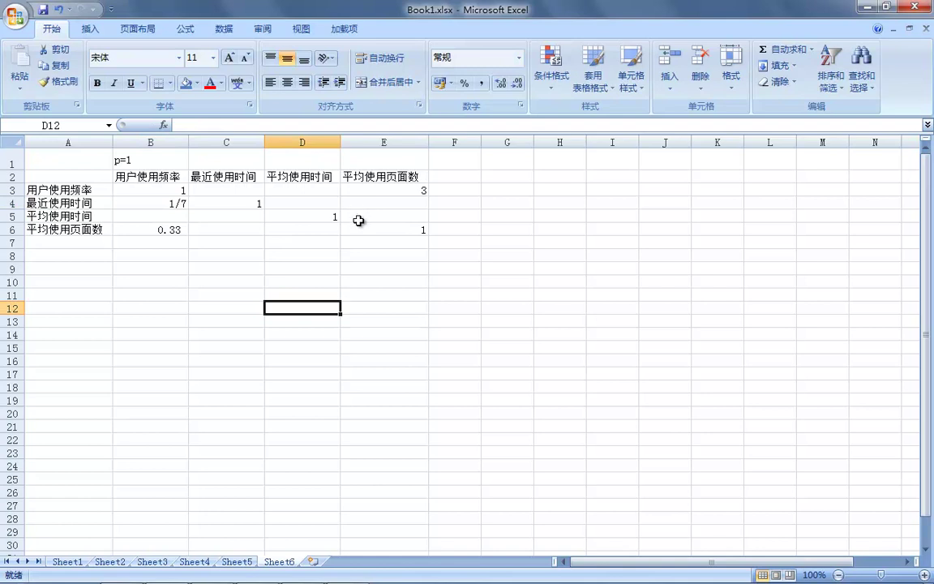
left_click(244, 191)
type("7")
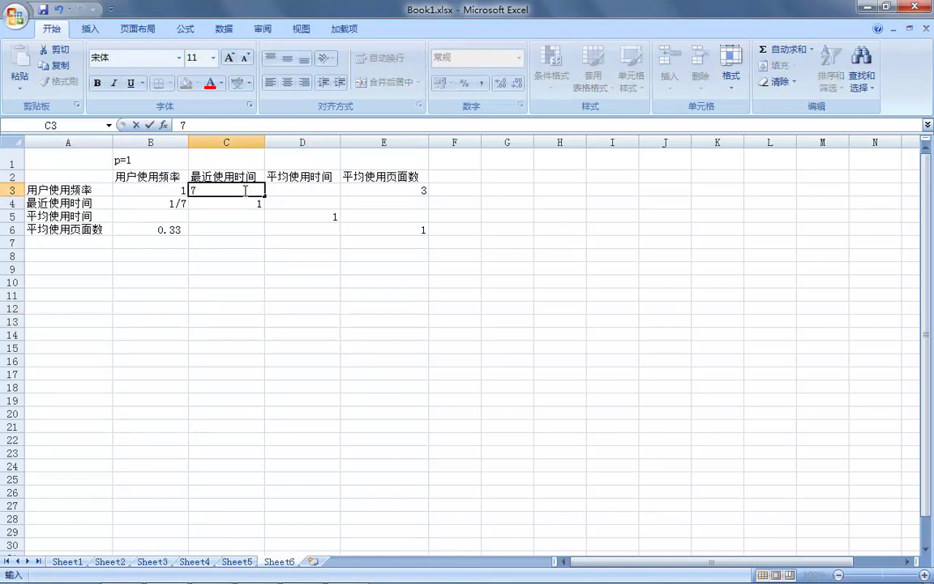
Format cell B6, the comparison of 平均使用页面数 with 用户使用频率, as 分数.
left_click(167, 230)
left_click(519, 58)
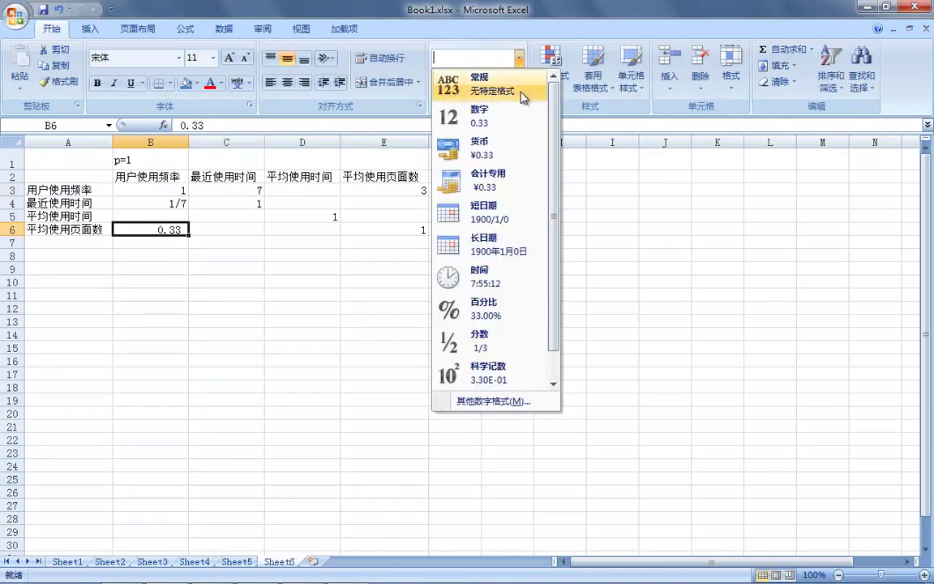
left_click_drag(555, 149, 555, 235)
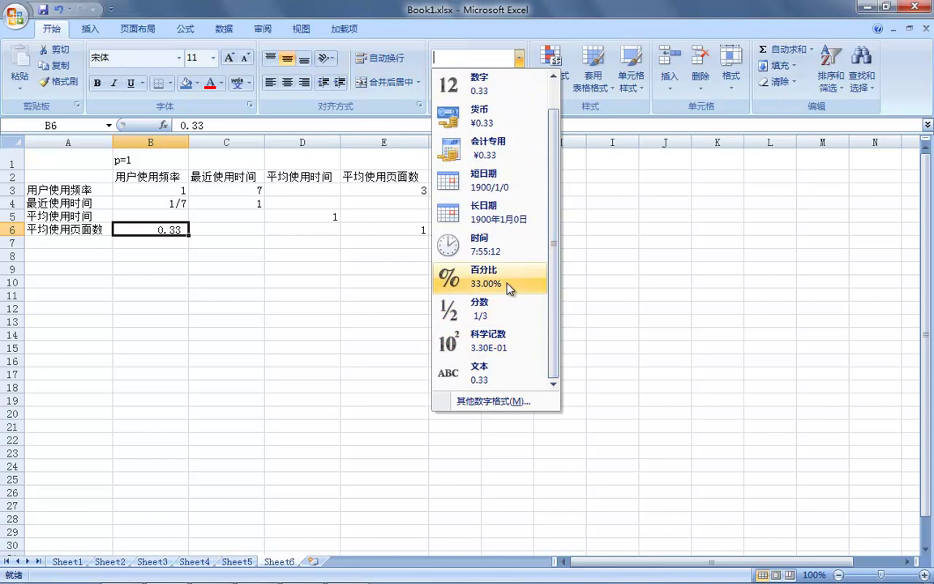
left_click(507, 316)
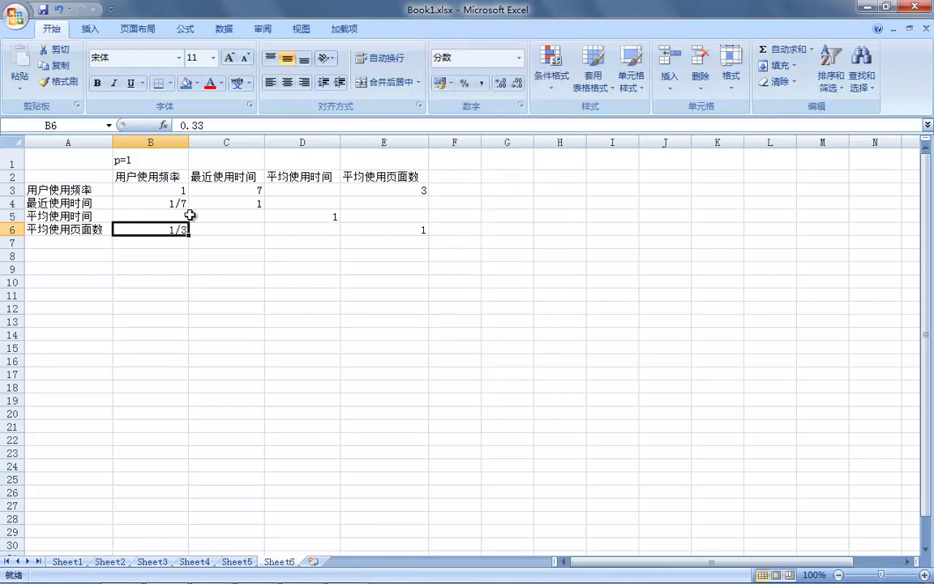
Copy the comparison in cell B6 into cell B5 as the comparison of 平均使用时间 with 用户使用频率.
left_click(180, 215)
left_click(182, 230)
key("ctrl+c")
left_click(182, 215)
key("ctrl+v")
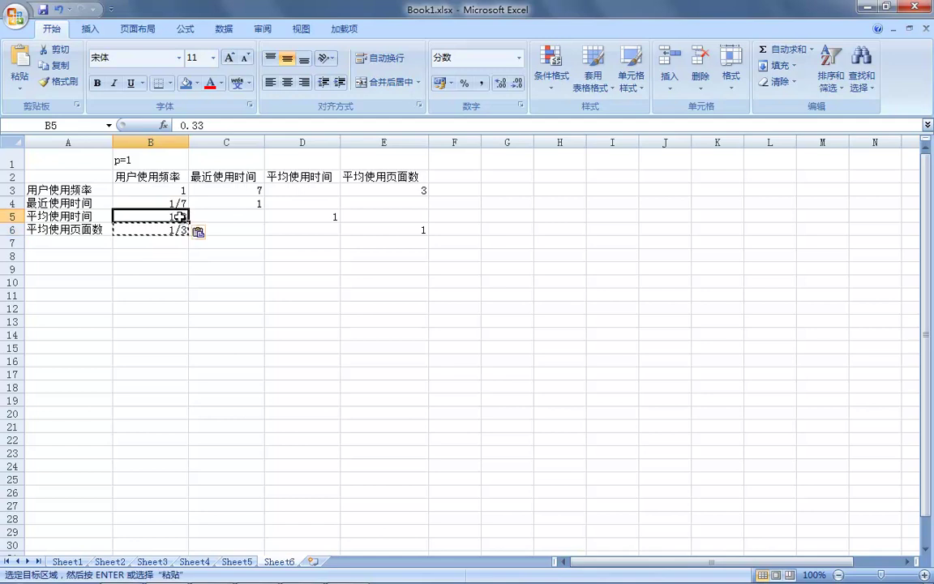
key("Escape")
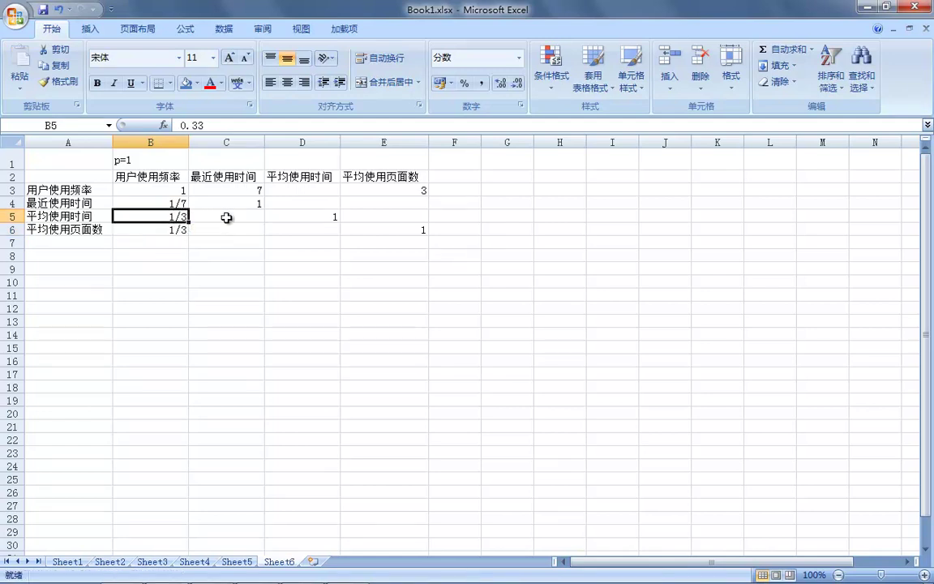
Enter the comparisons with 最近使用时间: 3 for 平均使用时间 in cell C5 and 5 for 平均使用页面数 in cell C6.
left_click(226, 218)
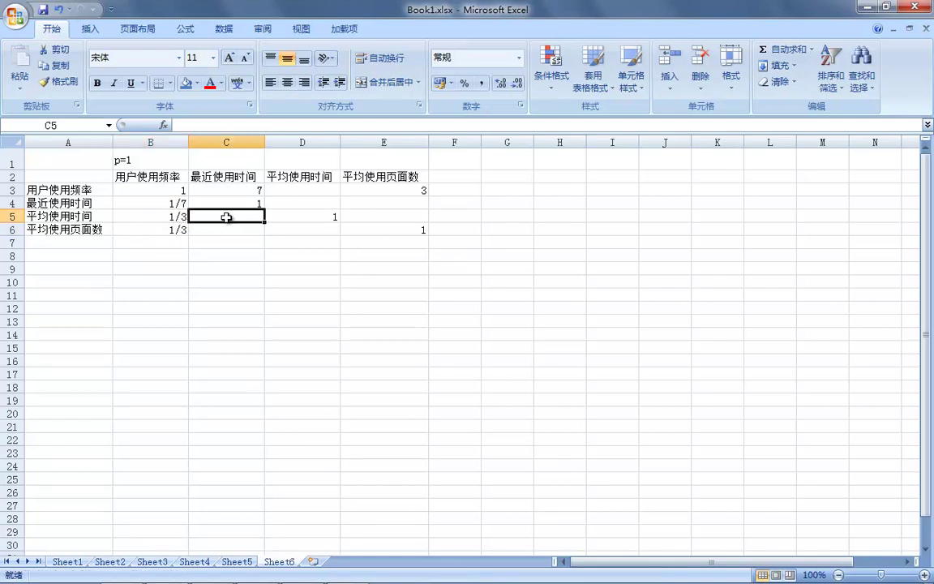
type("3")
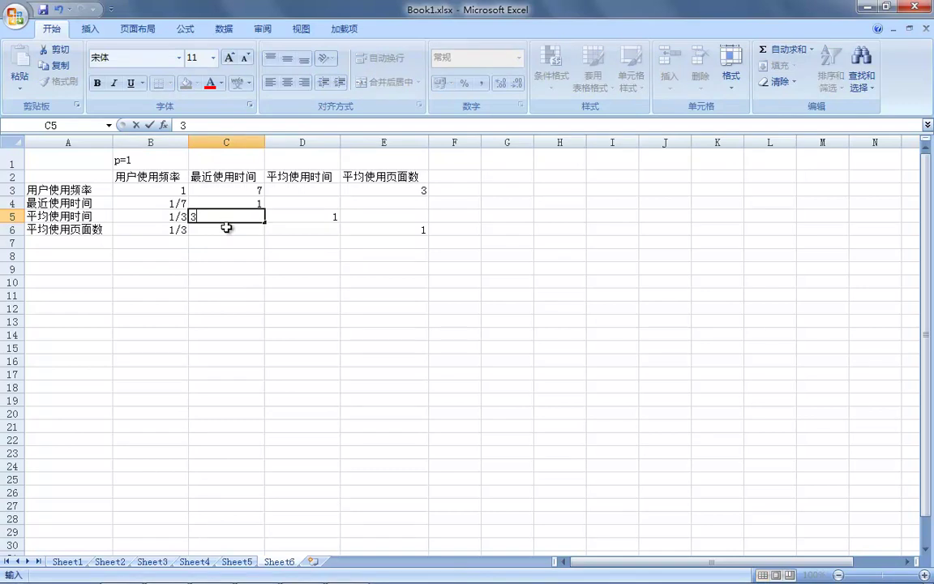
left_click(226, 231)
type("5")
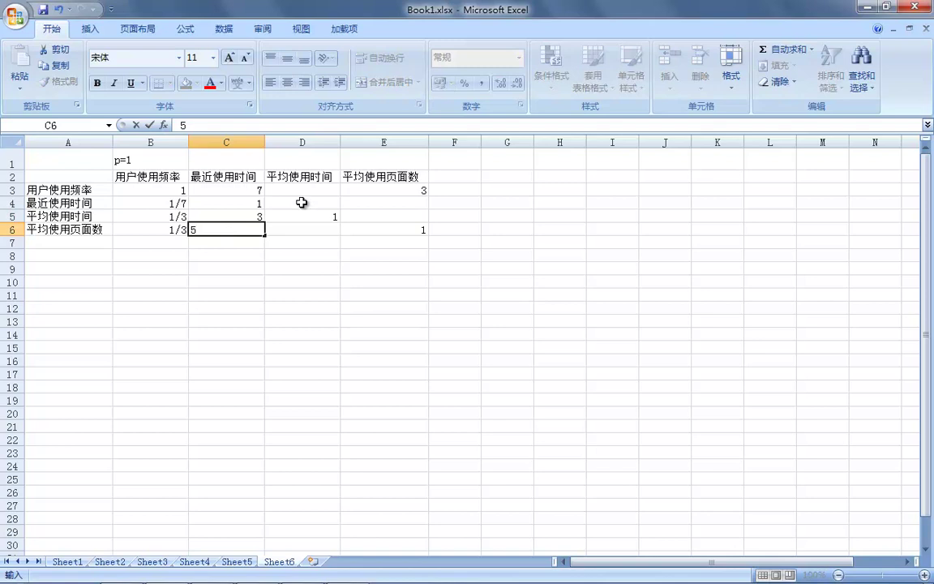
Try to enter 1/5 in cell E4 as the comparison of 最近使用时间 with 平均使用页面数.
left_click(387, 205)
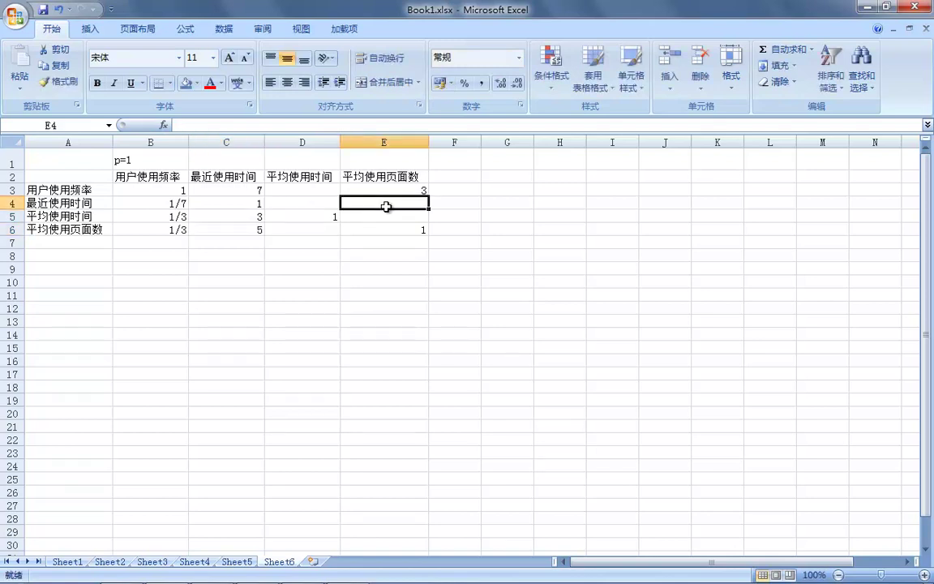
type("1/")
left_click(390, 288)
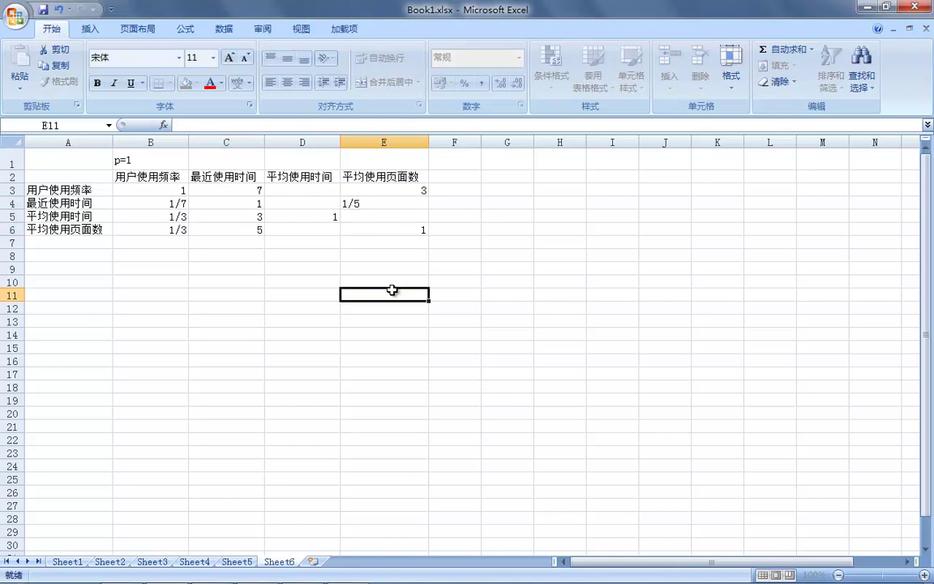
Format cell E4 as 分数 and enter 1/5 in it.
left_click(391, 205)
left_click(517, 59)
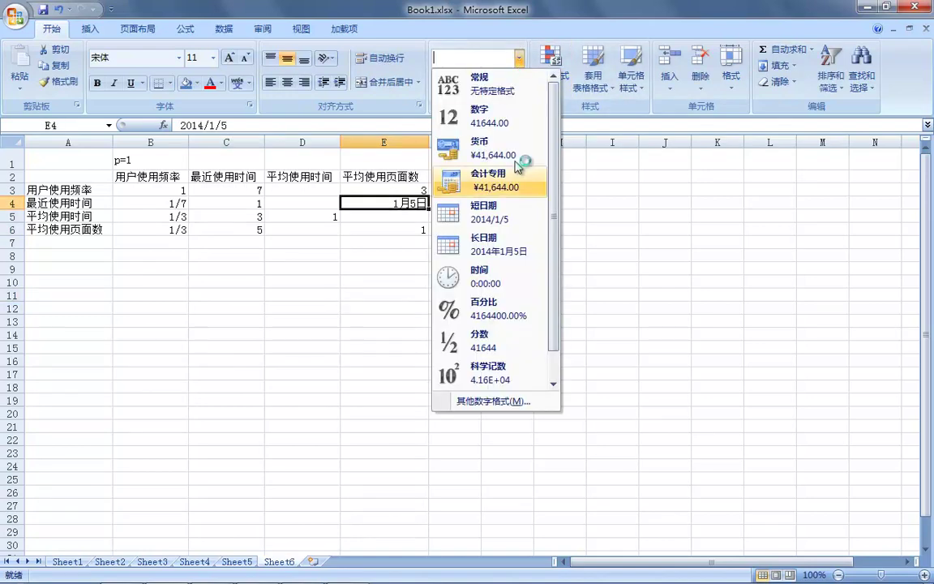
left_click(510, 344)
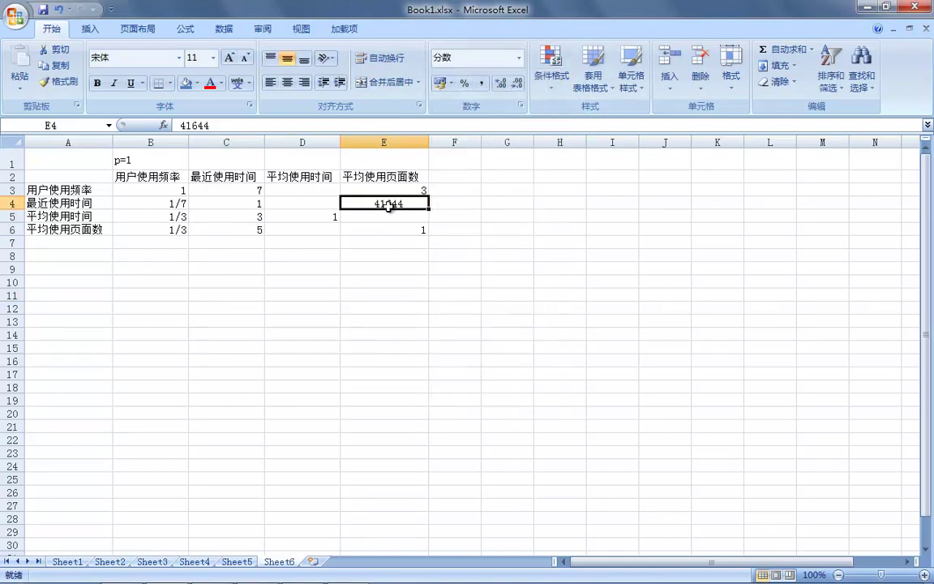
type("1/5")
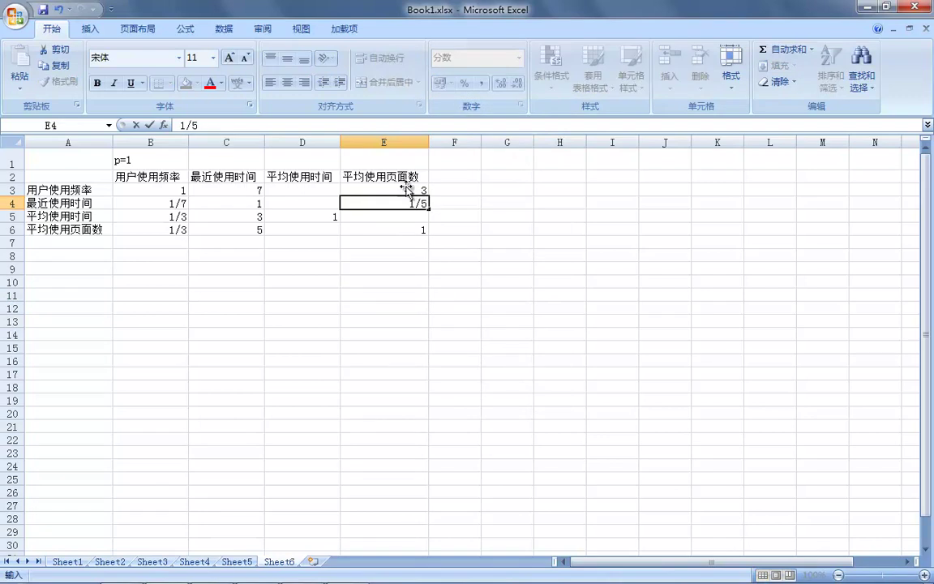
Try to enter 1/3 in cell E5 as the comparison of 平均使用时间 with 平均使用页面数.
left_click(395, 215)
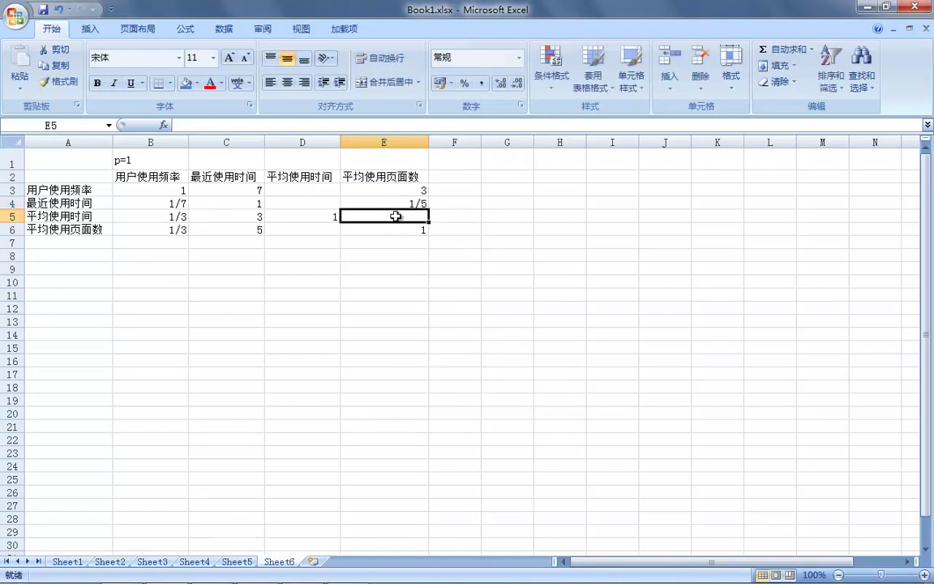
type("1")
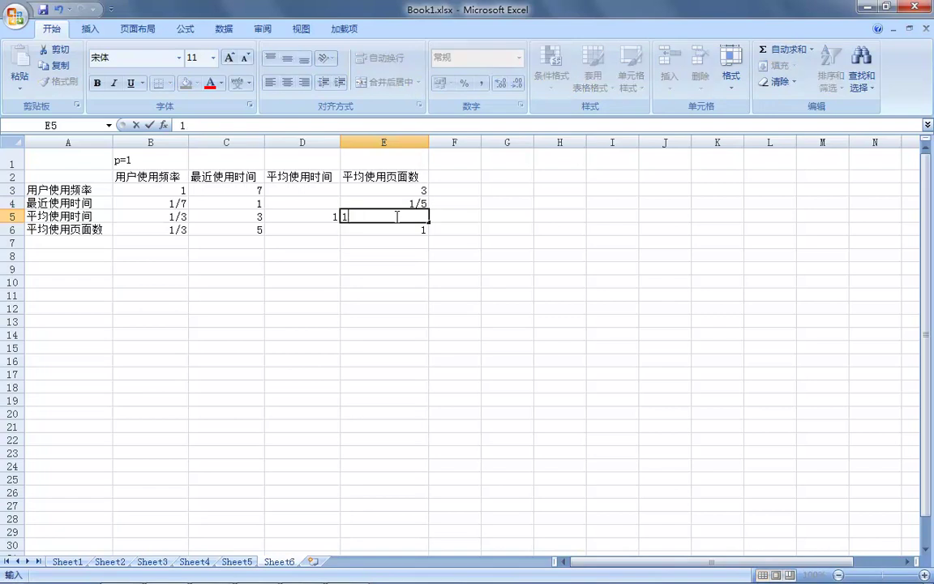
type("/3")
left_click(349, 280)
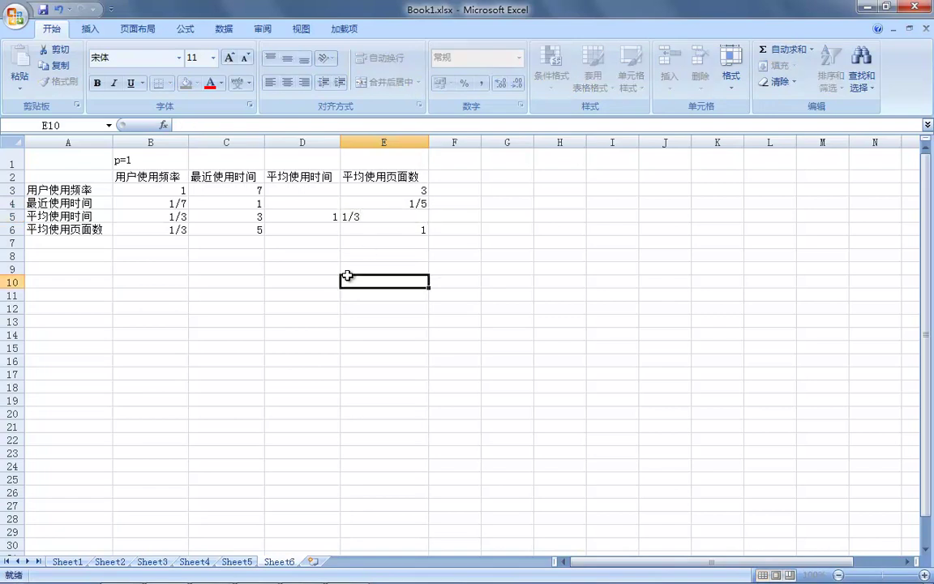
Format cell E5 as 分数 and enter 1/3 in it.
left_click(381, 215)
left_click(519, 58)
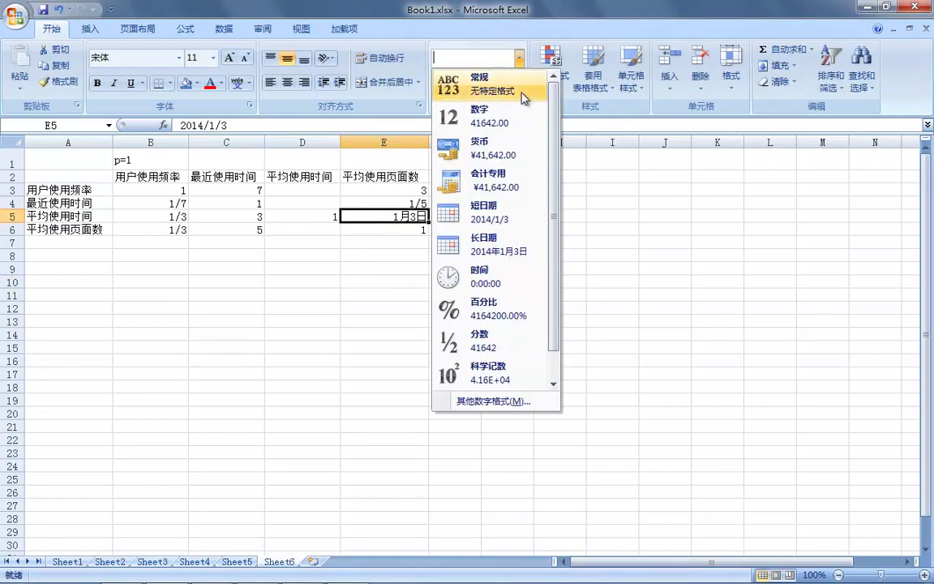
left_click(535, 345)
type("1")
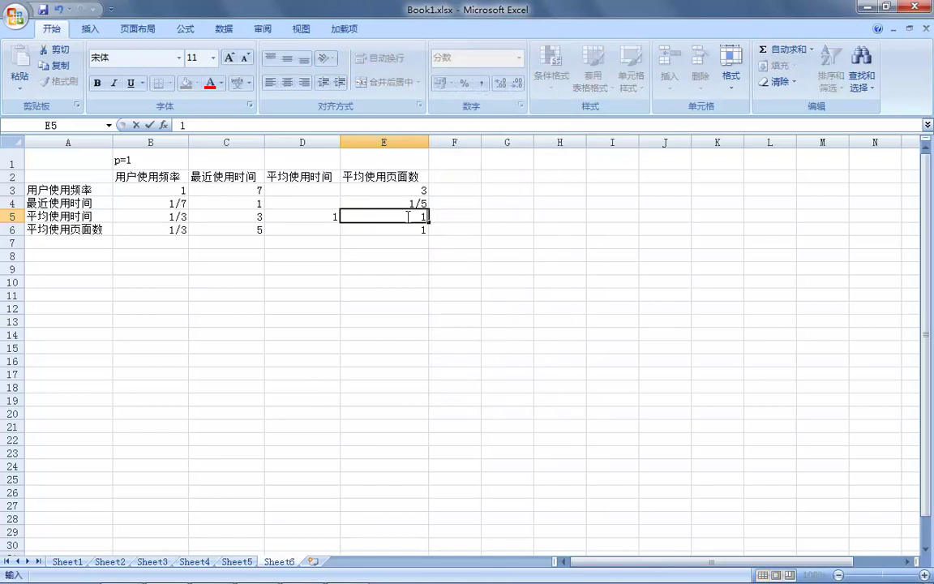
type("/3")
Format cell D4 as 分数 and enter 1/3 as the comparison of 最近使用时间 with 平均使用时间.
left_click(298, 202)
left_click(519, 58)
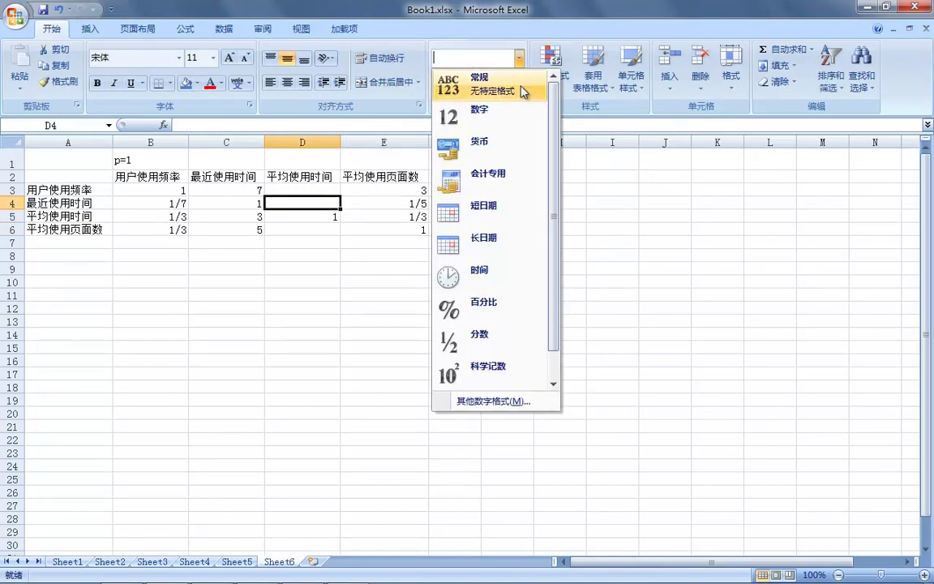
left_click(495, 332)
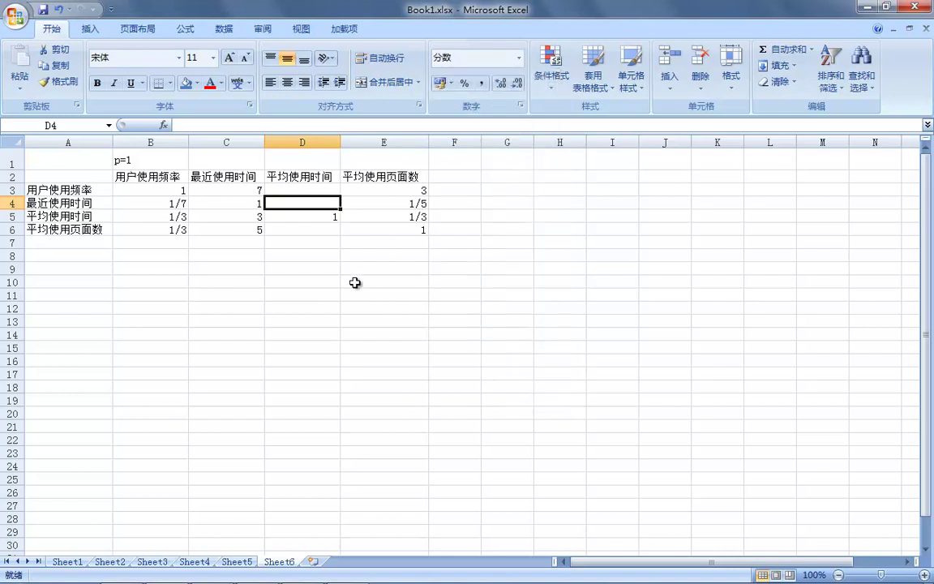
type("1/3")
left_click(356, 283)
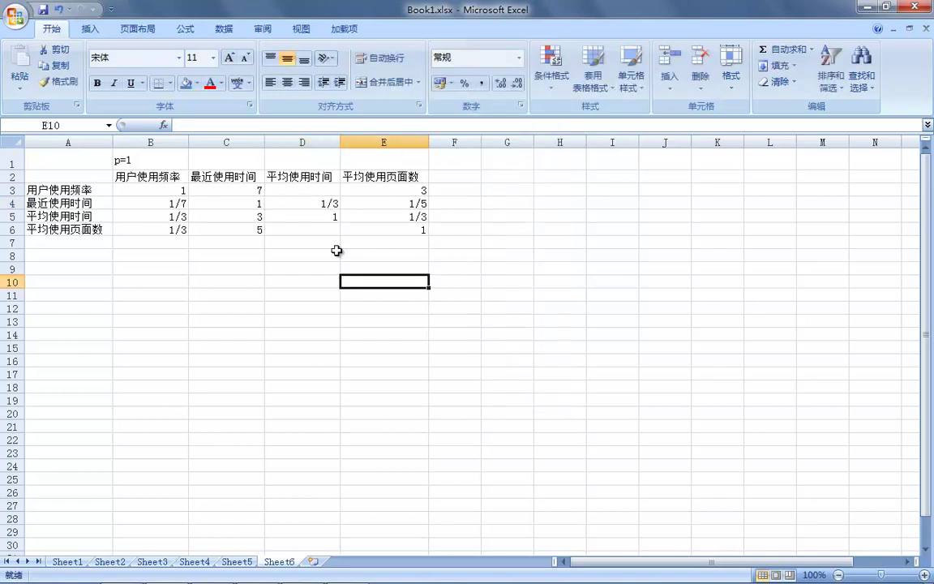
Enter 3 in cells D6 and D3 to complete the comparisons with 平均使用时间.
left_click(323, 228)
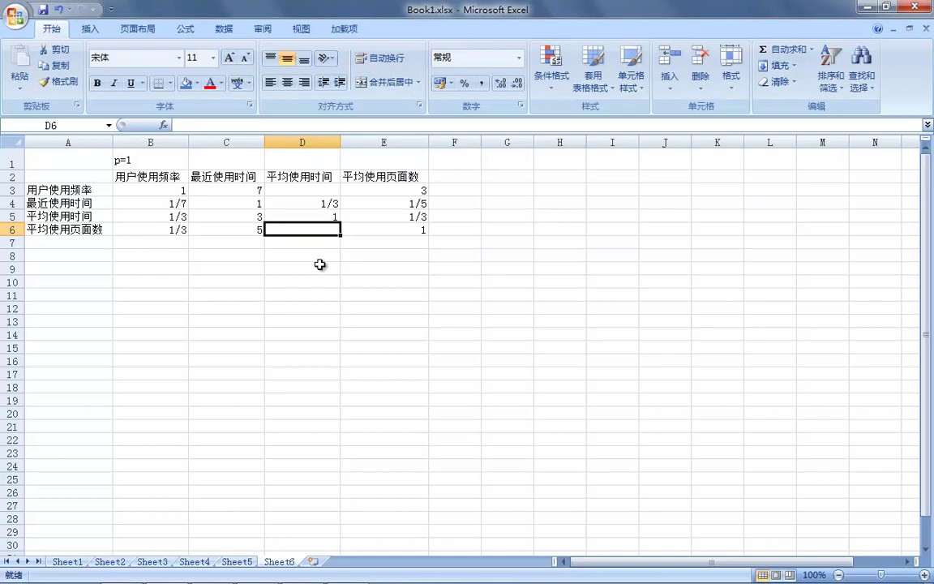
type("3")
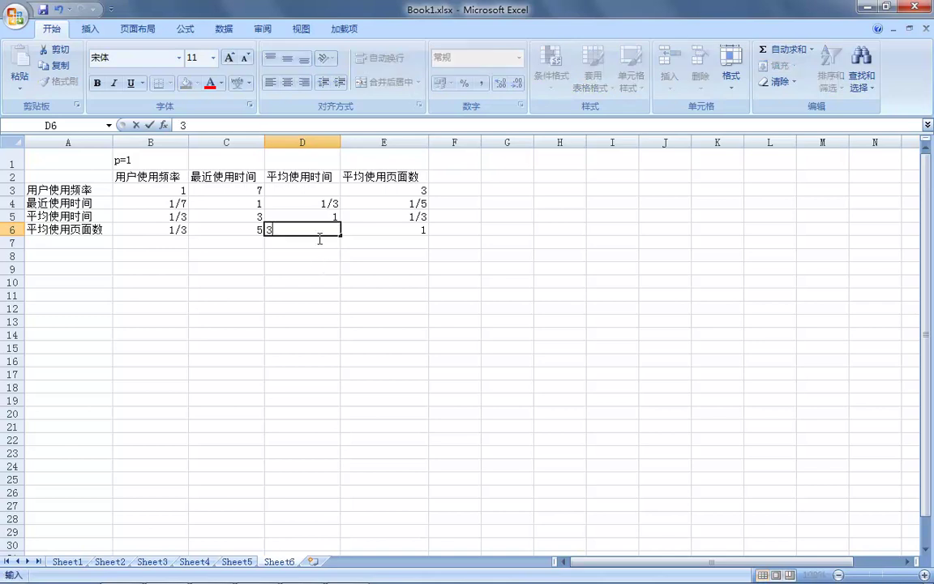
left_click(312, 189)
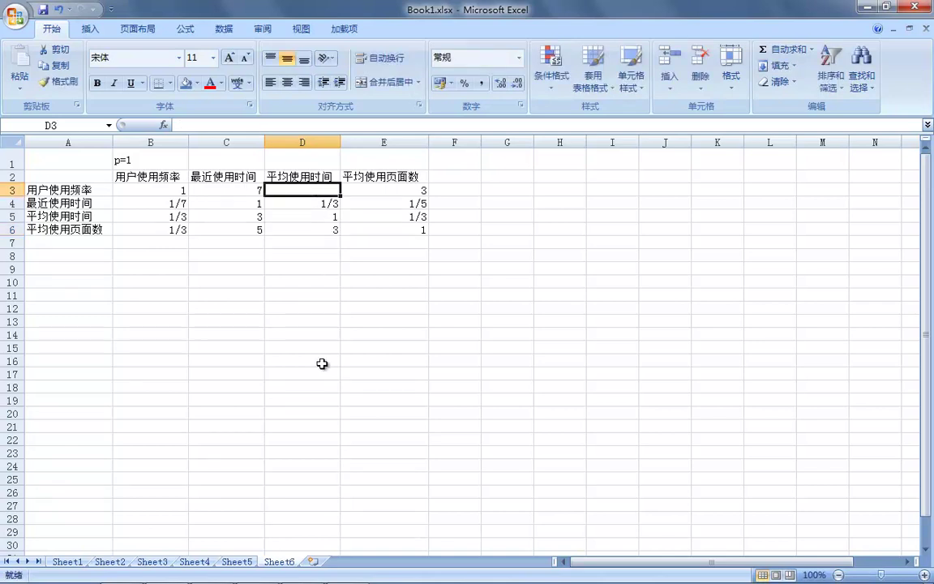
type("3")
left_click(322, 364)
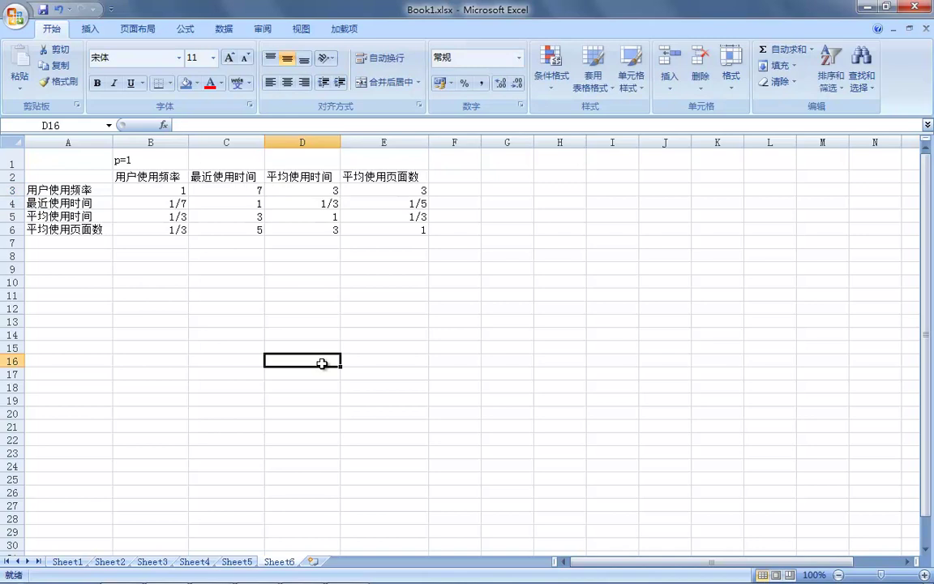
Examine the reciprocal pairs of the matrix, comparing cell D3 with B5 and cell C5 with D4.
left_click_drag(305, 191, 203, 214)
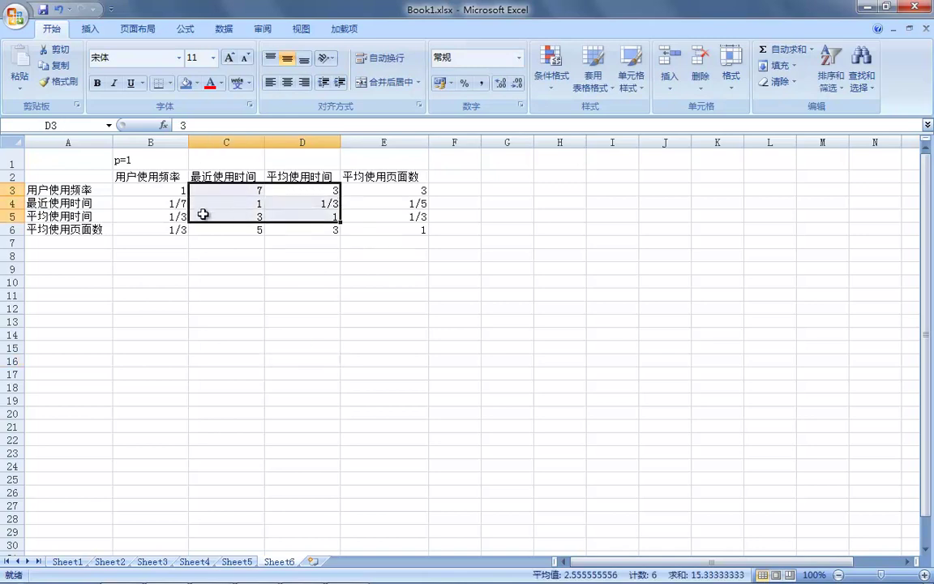
left_click(162, 215)
left_click(304, 189)
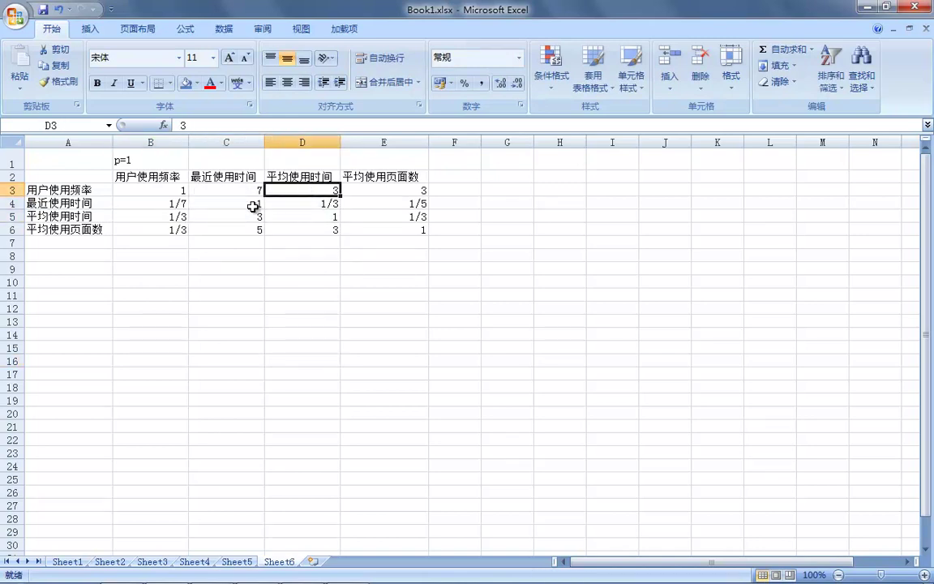
left_click(254, 203)
left_click(255, 217)
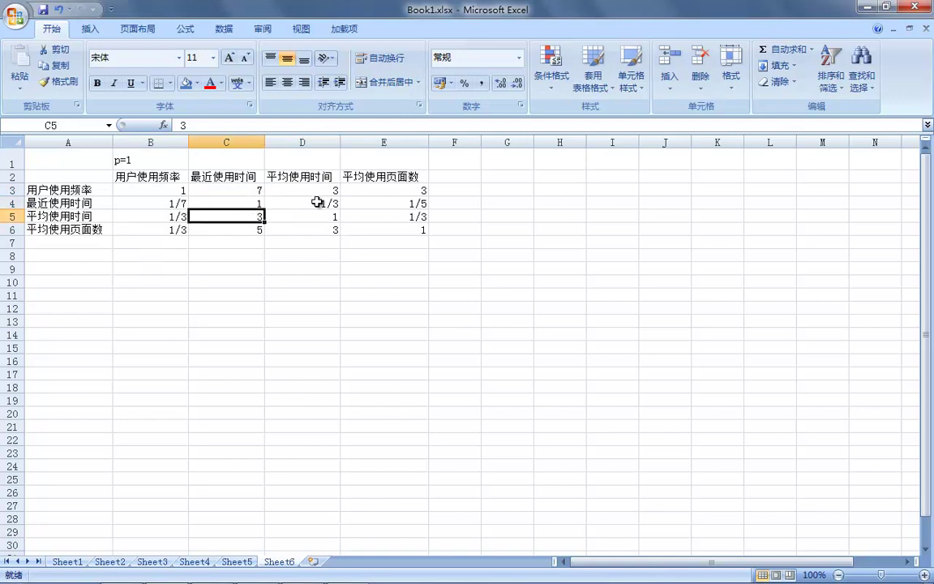
left_click(317, 203)
left_click(292, 325)
left_click(306, 374)
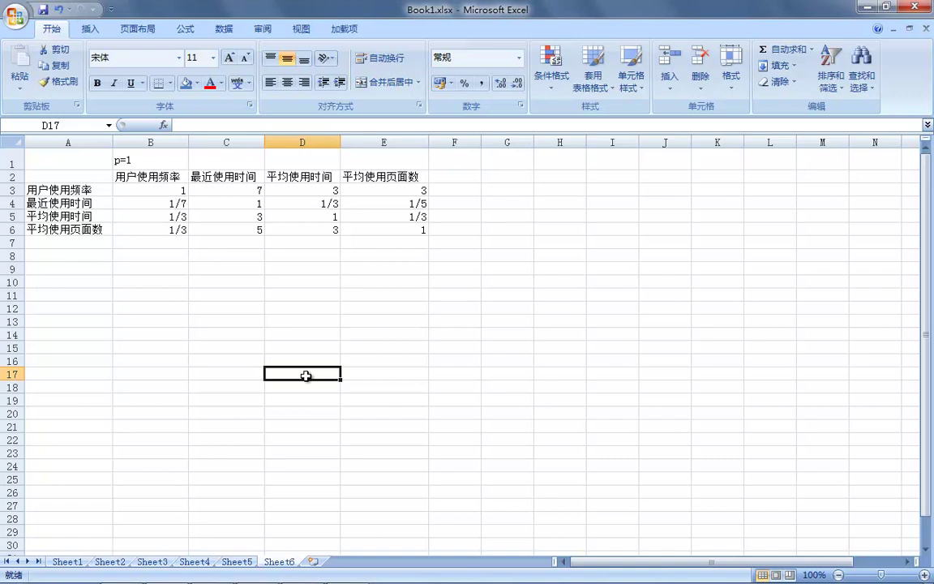
Select the whole comparison matrix B3:E6.
left_click_drag(146, 191, 392, 226)
left_click(384, 319)
left_click_drag(175, 189, 406, 227)
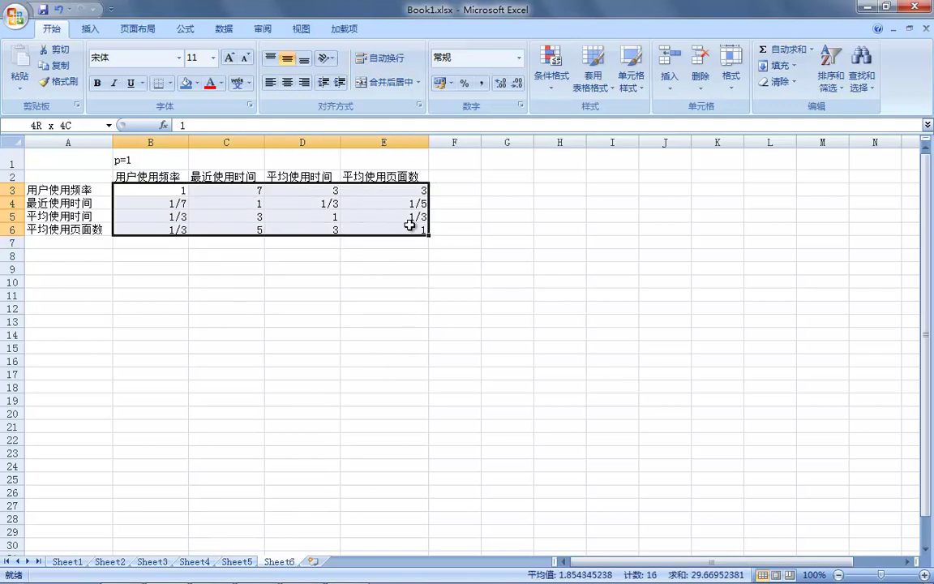
Examine the whole comparison table A2:E6 and the four indicator labels in A3:A6.
left_click(447, 362)
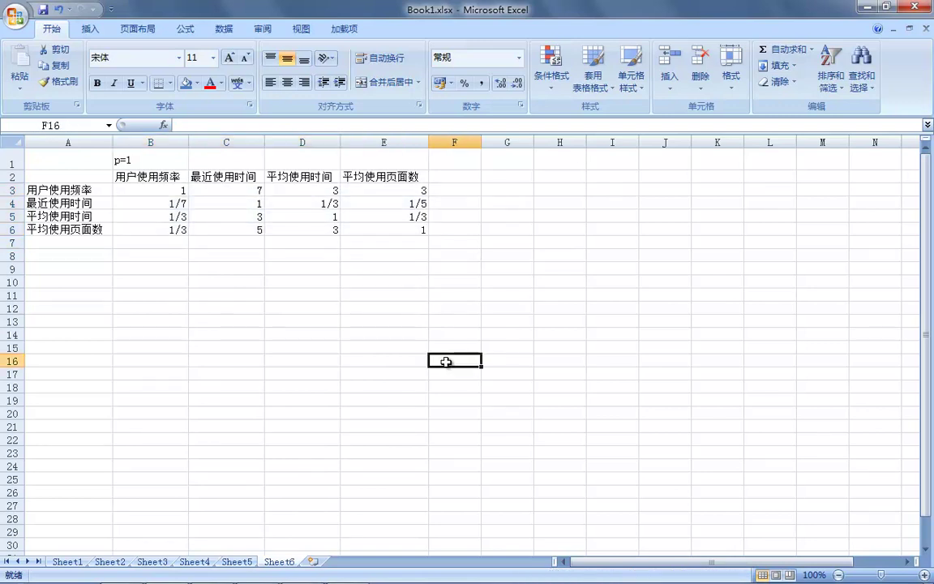
left_click(303, 400)
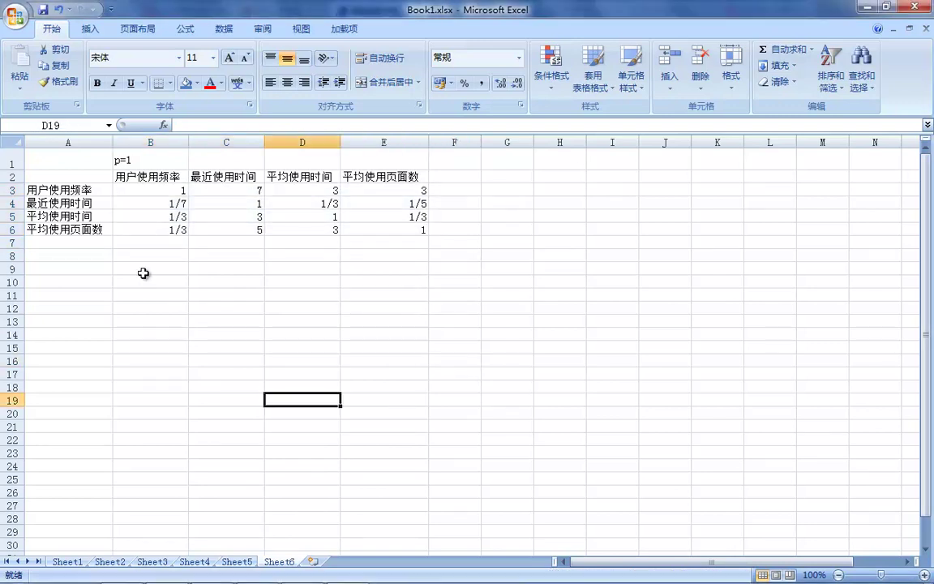
left_click(132, 268)
left_click_drag(77, 173, 392, 230)
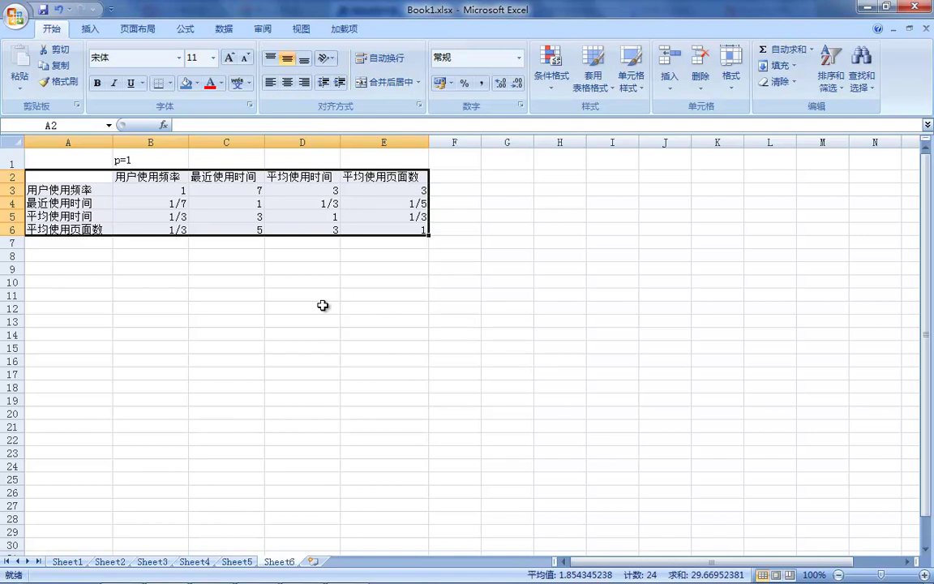
left_click_drag(63, 189, 69, 228)
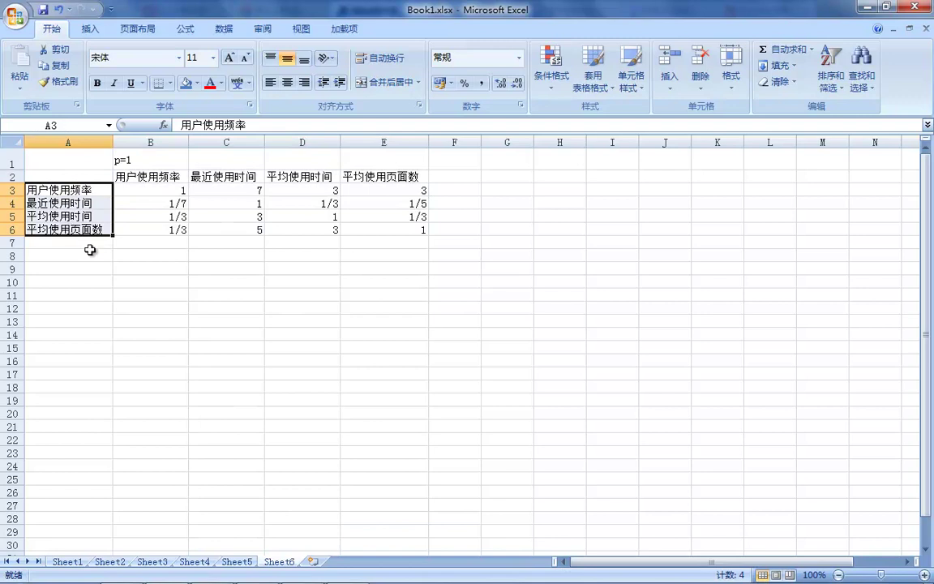
Enter 0.525 in cell B8 as the weight of 用户使用频率 and format the cell as 常规.
left_click(127, 254)
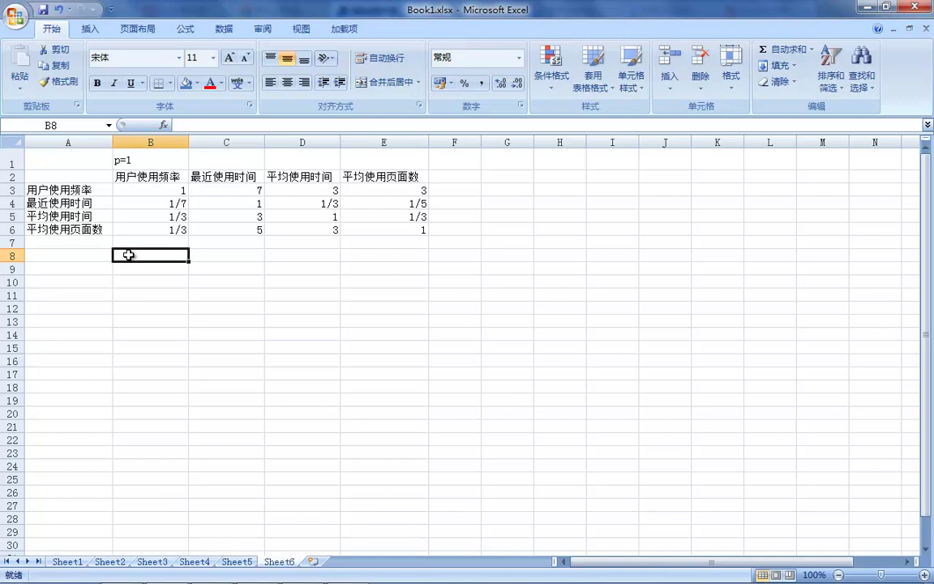
type("0. ")
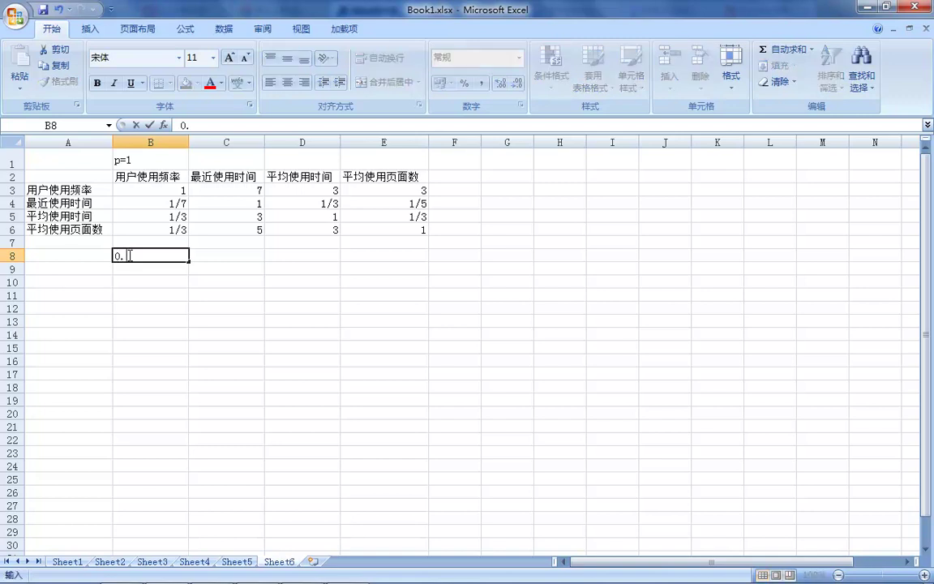
type("525")
key("Tab")
left_click(128, 255)
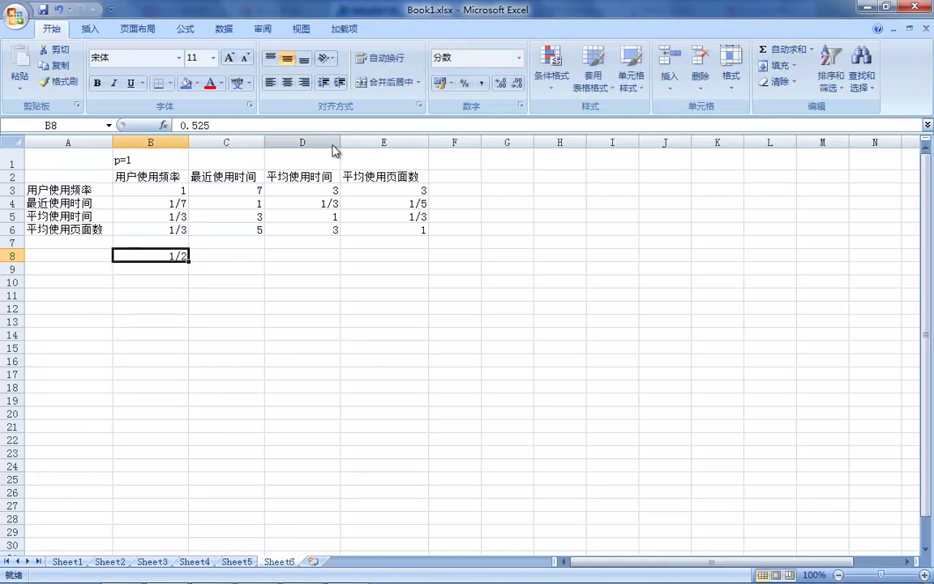
left_click(520, 58)
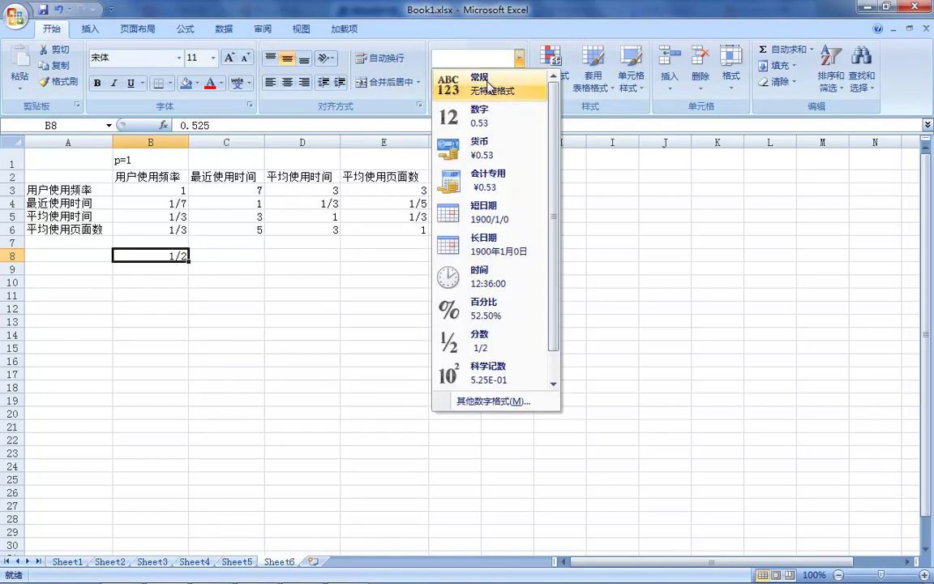
left_click(491, 86)
Enter the remaining indicator weights 0.056, 0.139 and 0.279 in cells C8, D8 and E8.
left_click(221, 254)
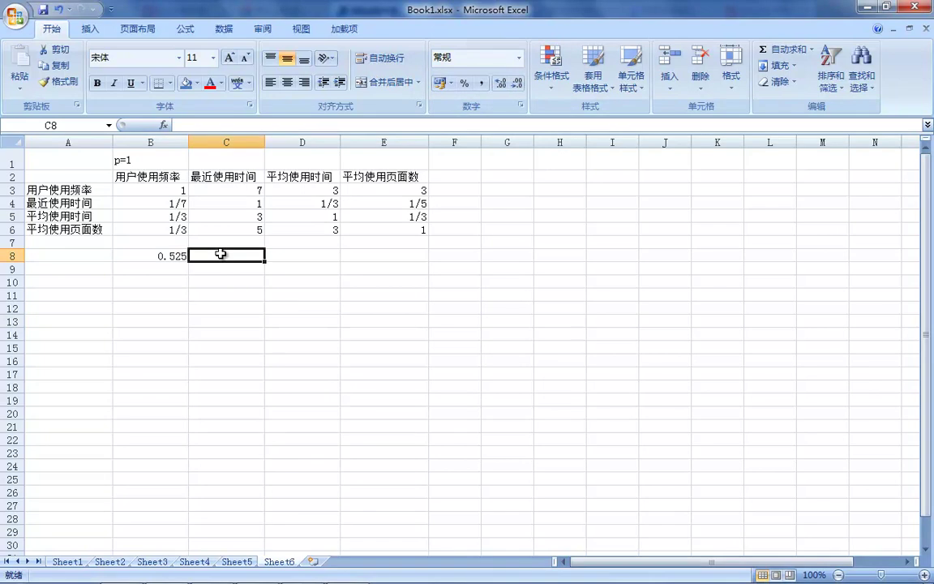
type("0.05")
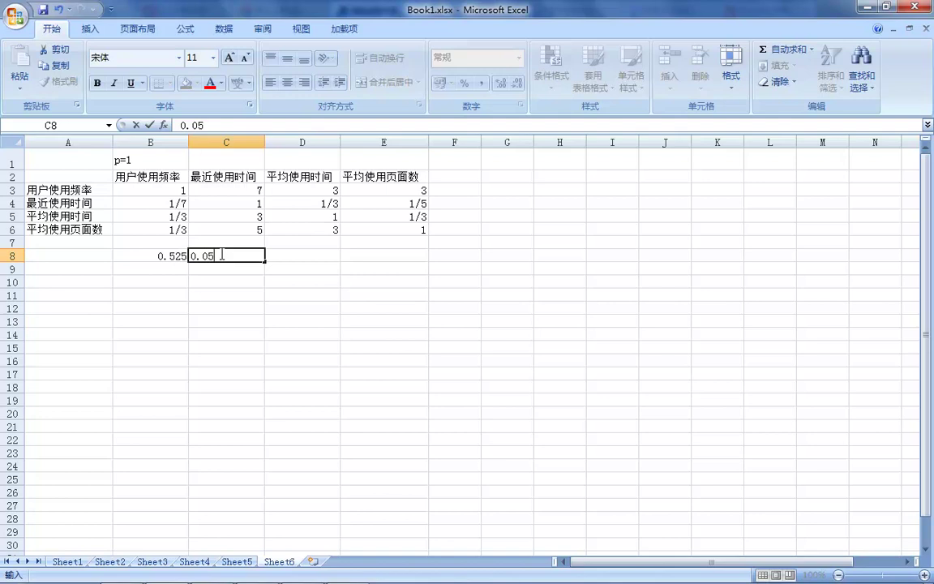
type("6")
key("Tab")
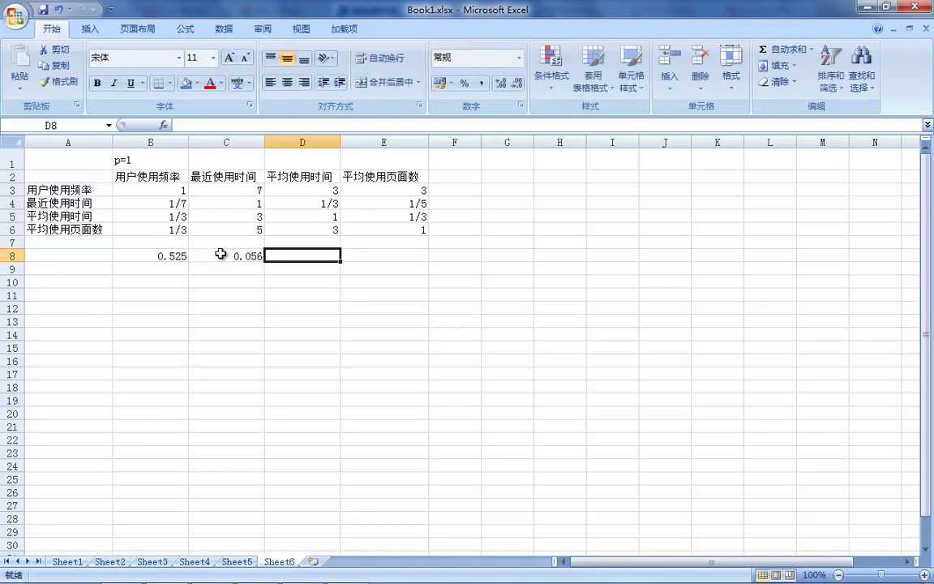
type("0.139")
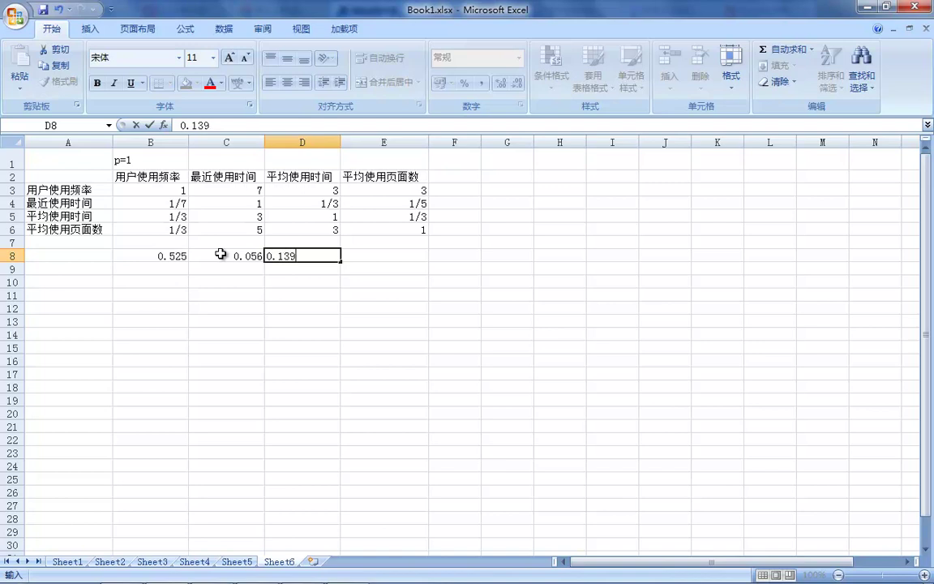
key("Tab")
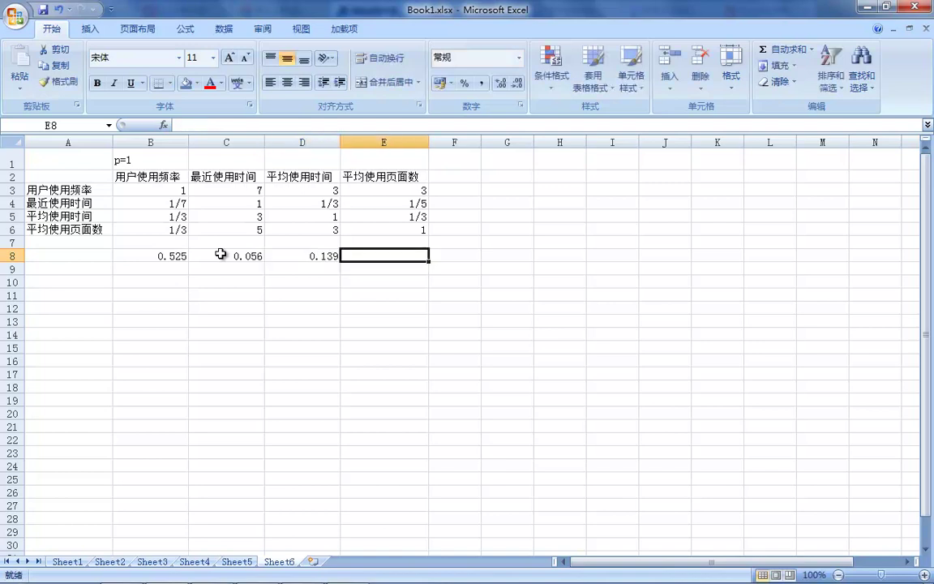
type("0.279")
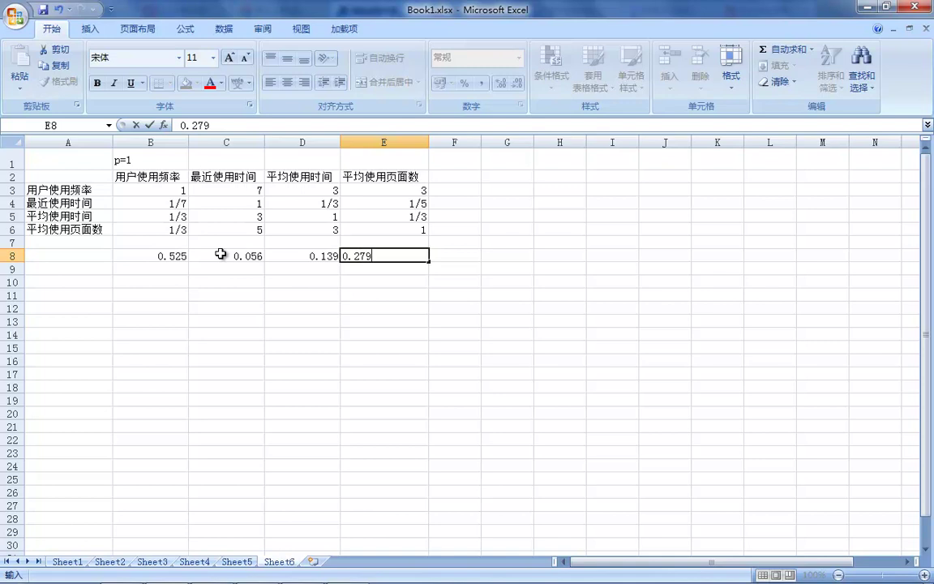
Label the weight row by entering 用户忠诚度 in cell A8.
left_click(75, 253)
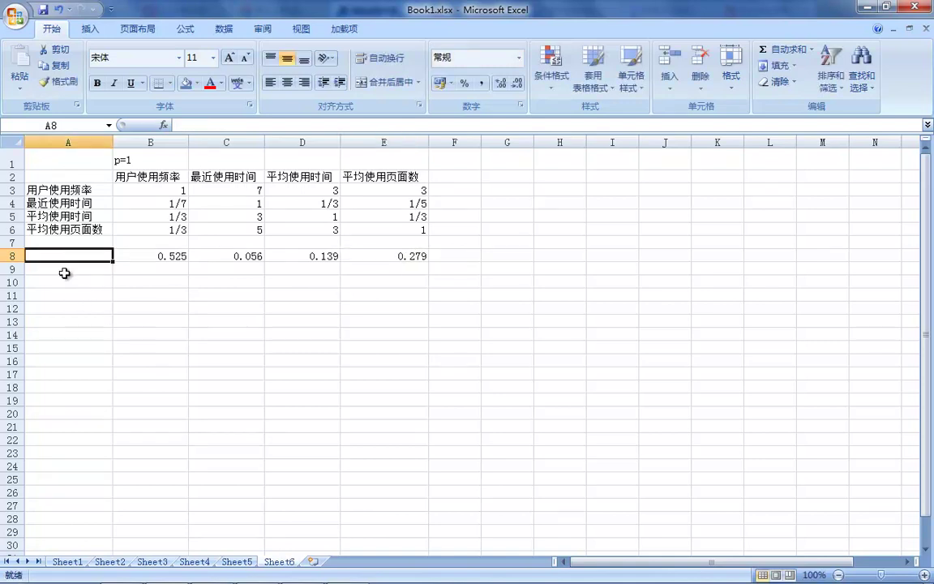
type("z")
key("BackSpace")
key("ctrl+space")
type("yonghu")
key("space")
type("zhongchengdu")
key("space")
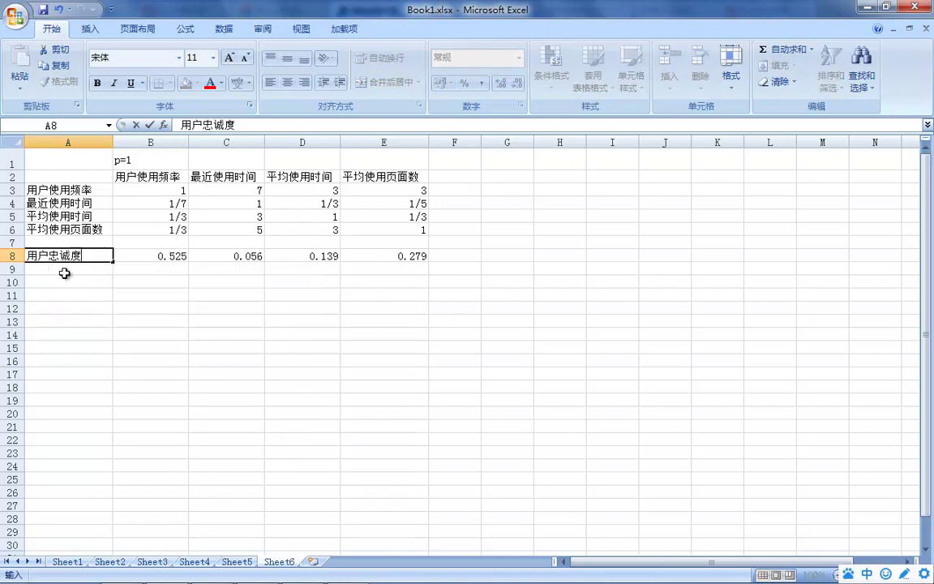
left_click(179, 292)
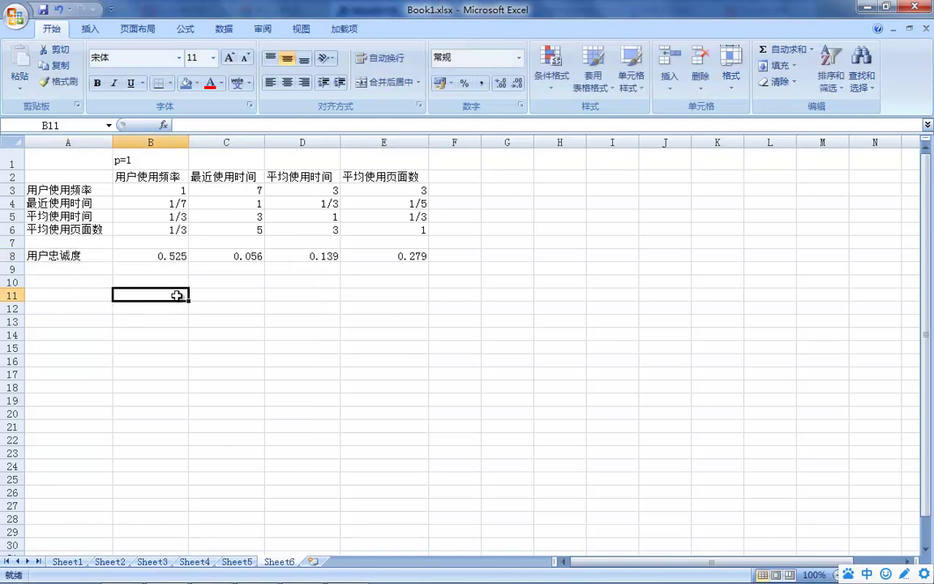
Enter the weighted-sum formula =B8*B2+C8*C2+D8*D2+E8*E2 in cell A9 and review it.
left_click(85, 269)
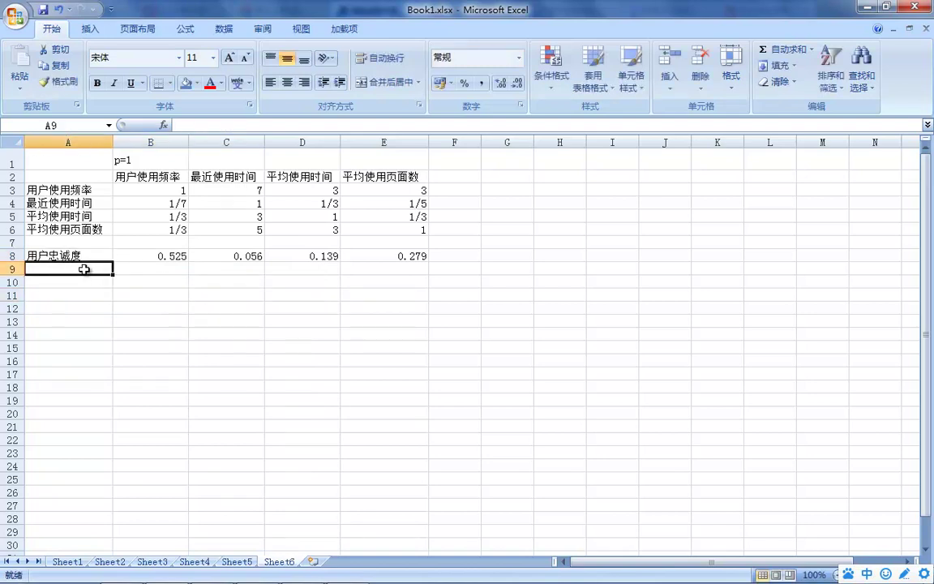
type("=")
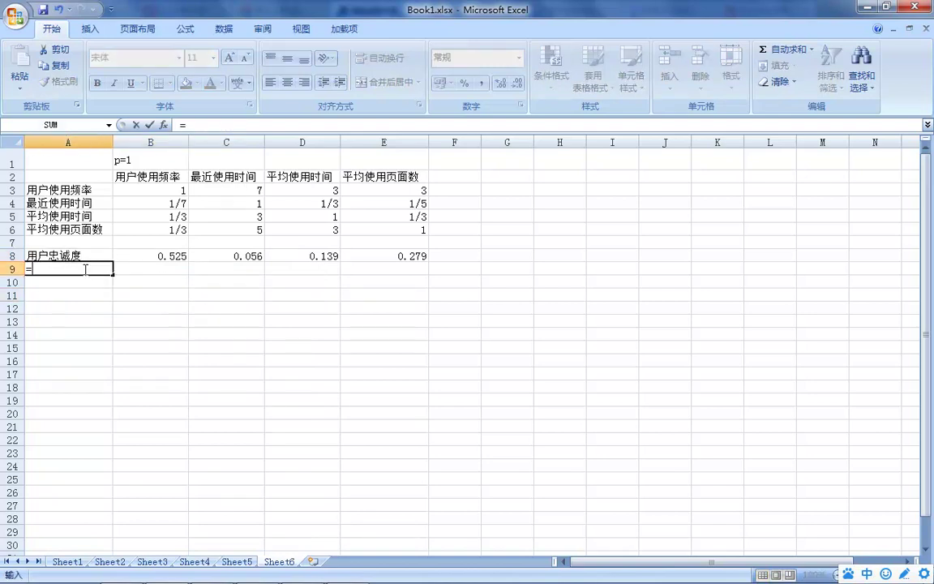
left_click(144, 255)
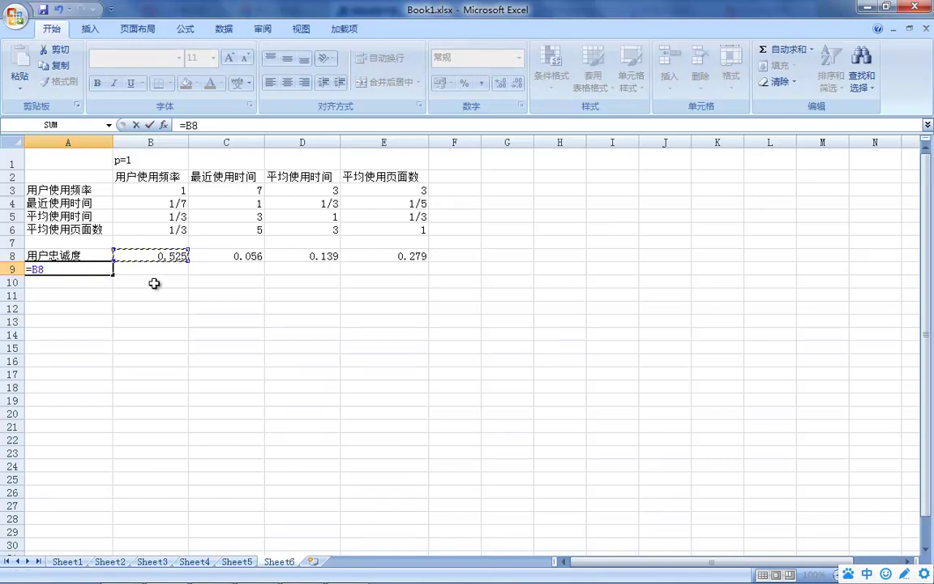
type("*")
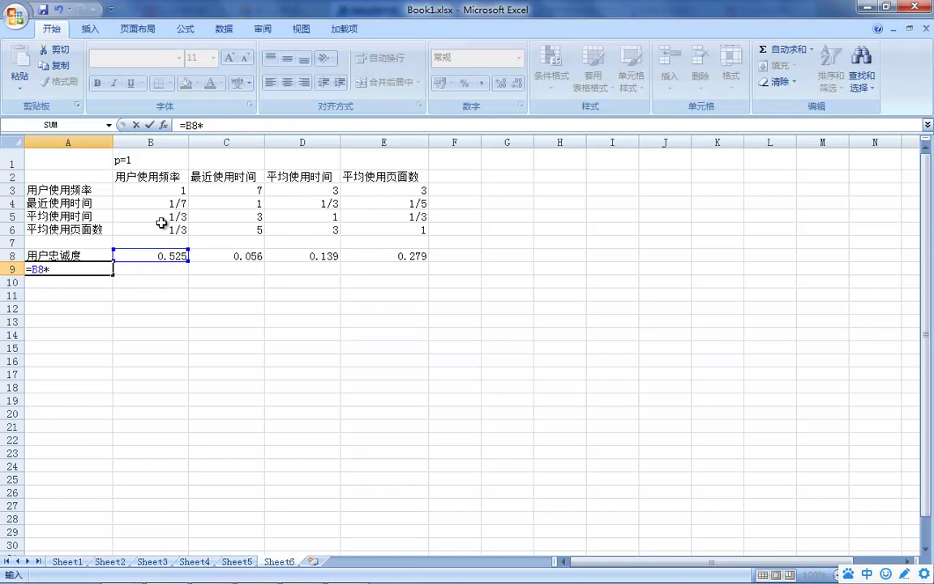
left_click(149, 175)
type("+")
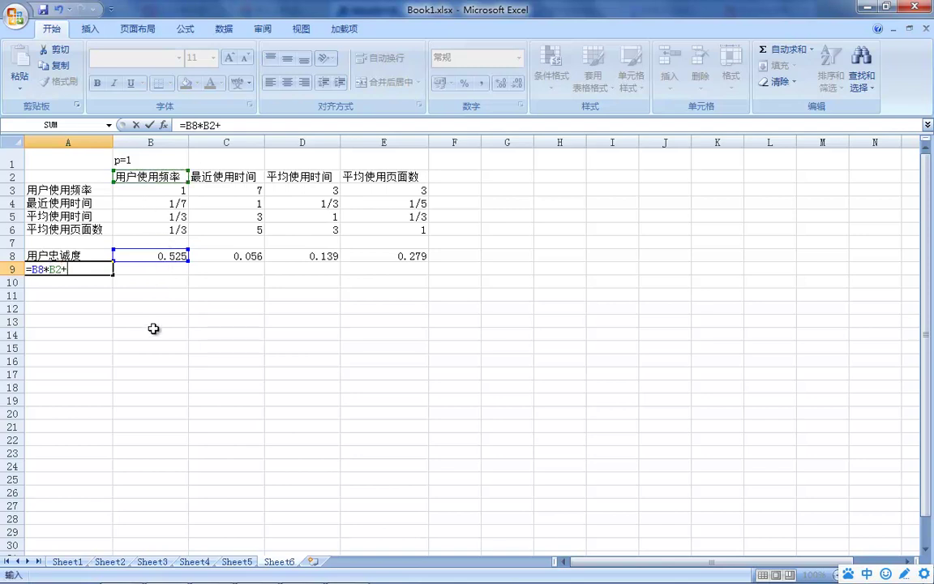
left_click(219, 258)
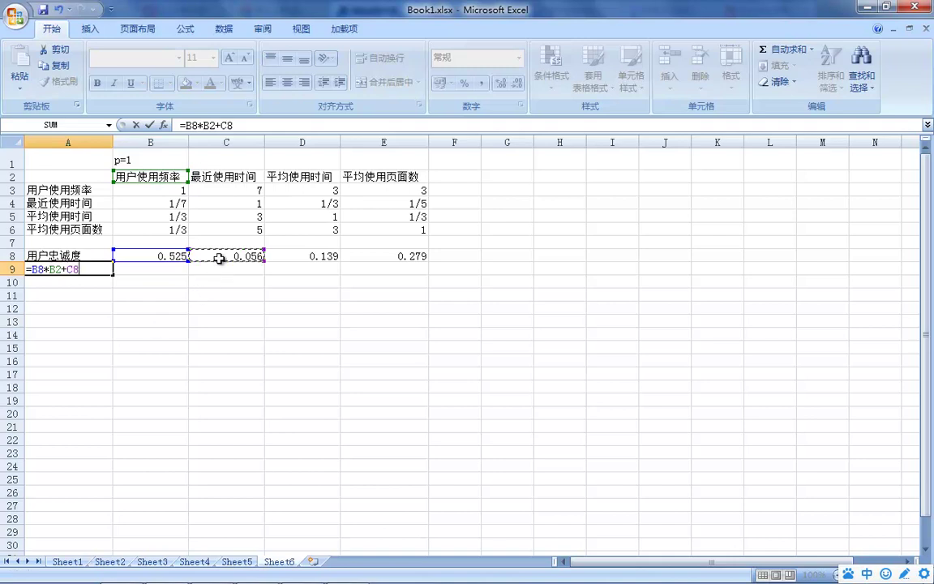
type("*")
left_click(235, 177)
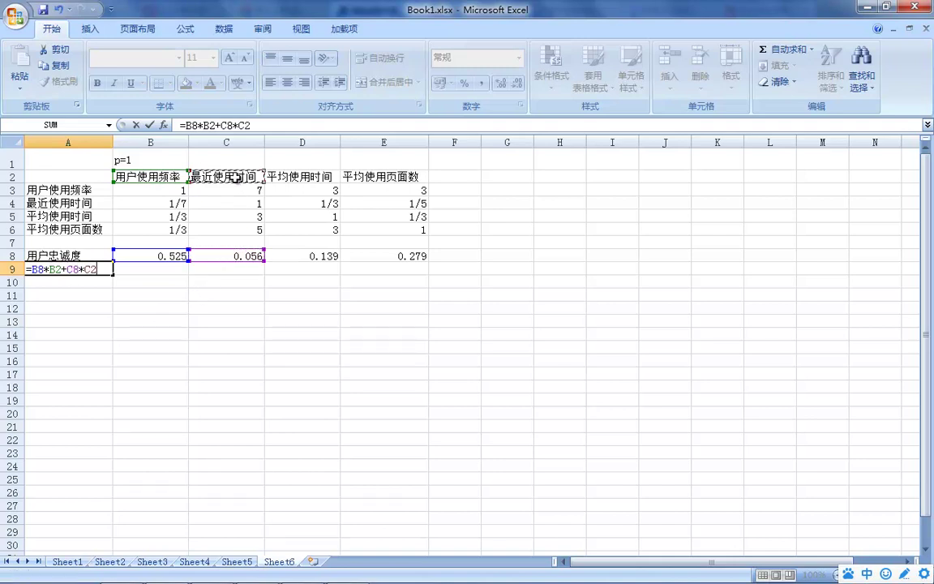
type("+")
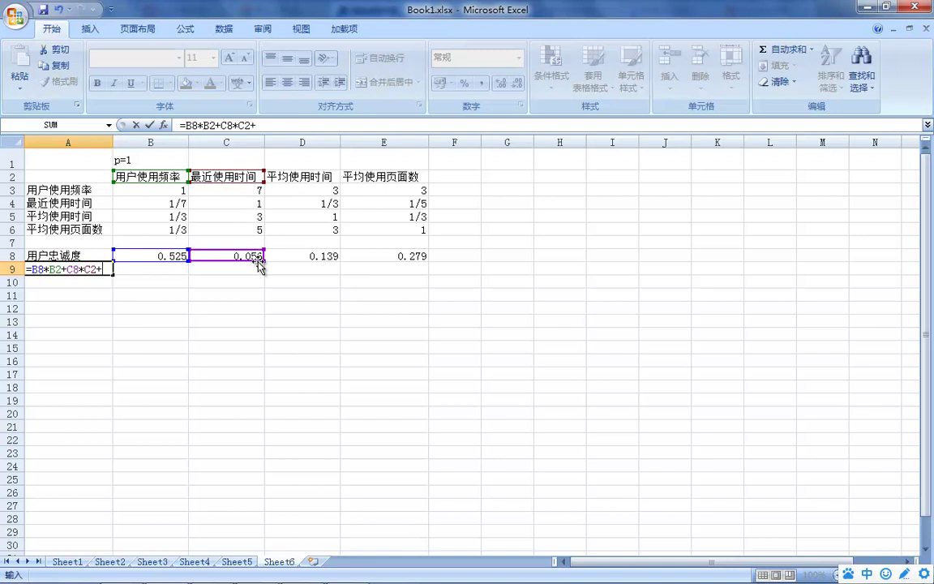
left_click(286, 257)
type("*")
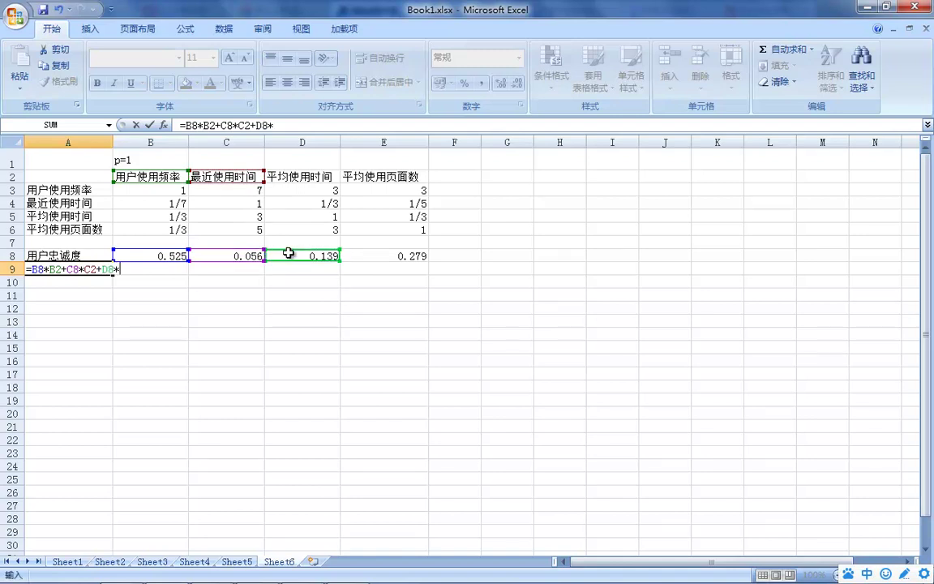
left_click(299, 177)
type("+")
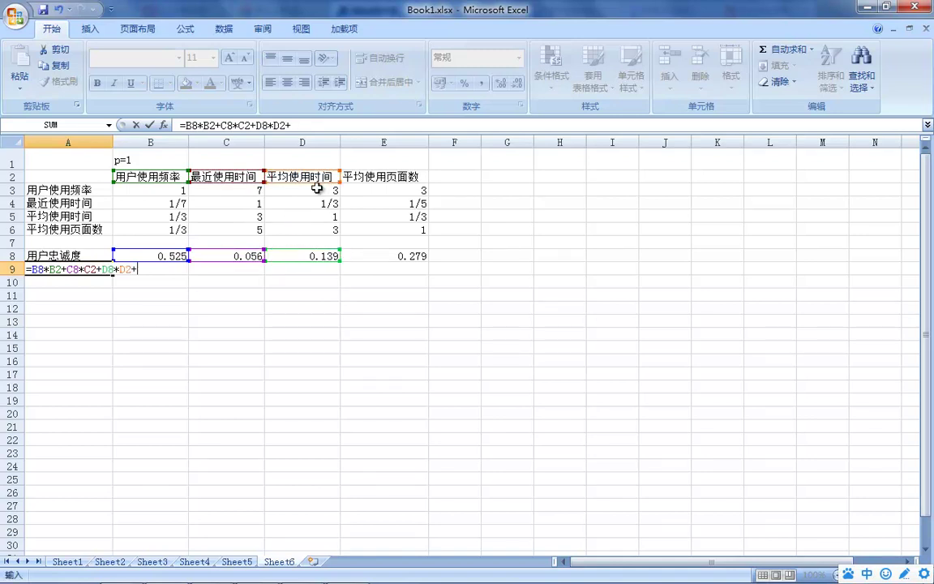
left_click(376, 256)
type("*")
left_click(380, 179)
key("Return")
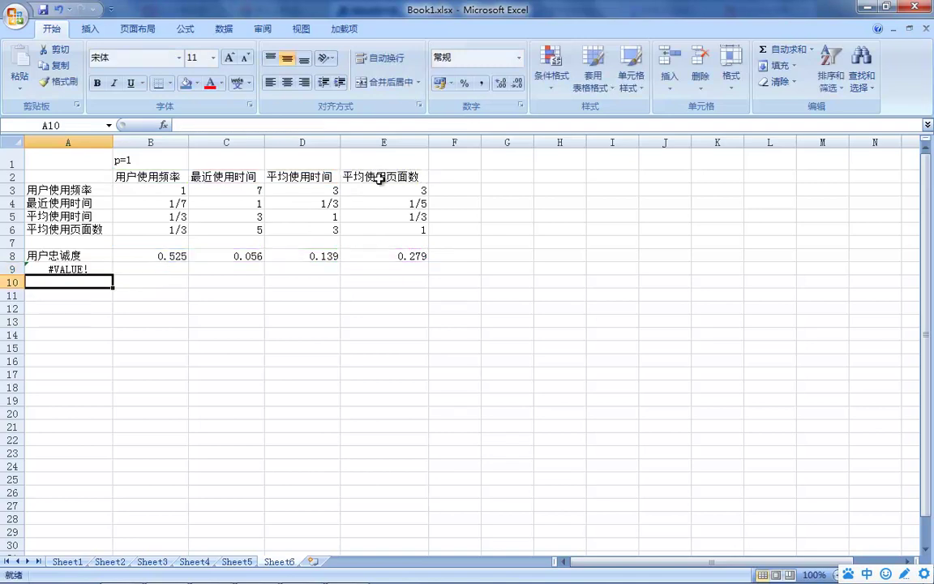
left_click(86, 269)
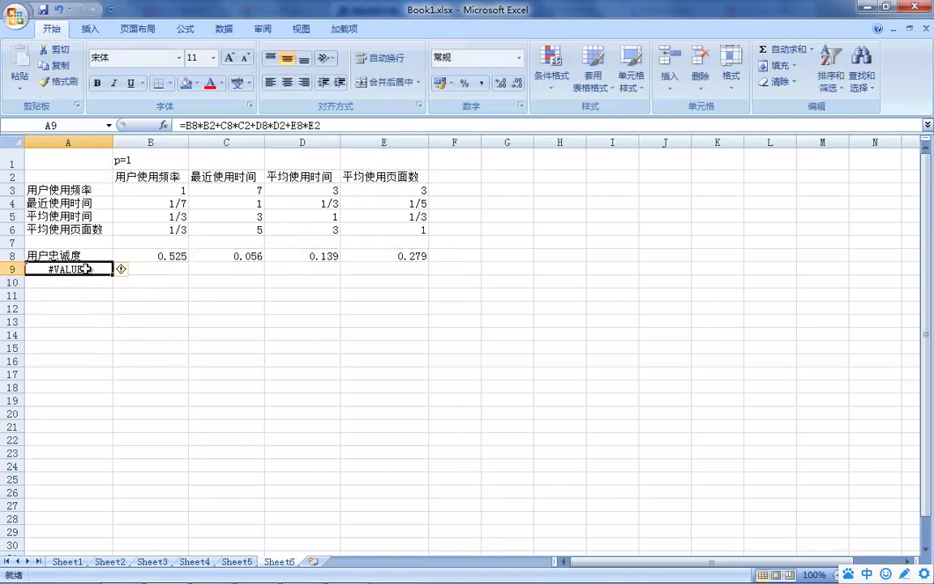
left_click(74, 384)
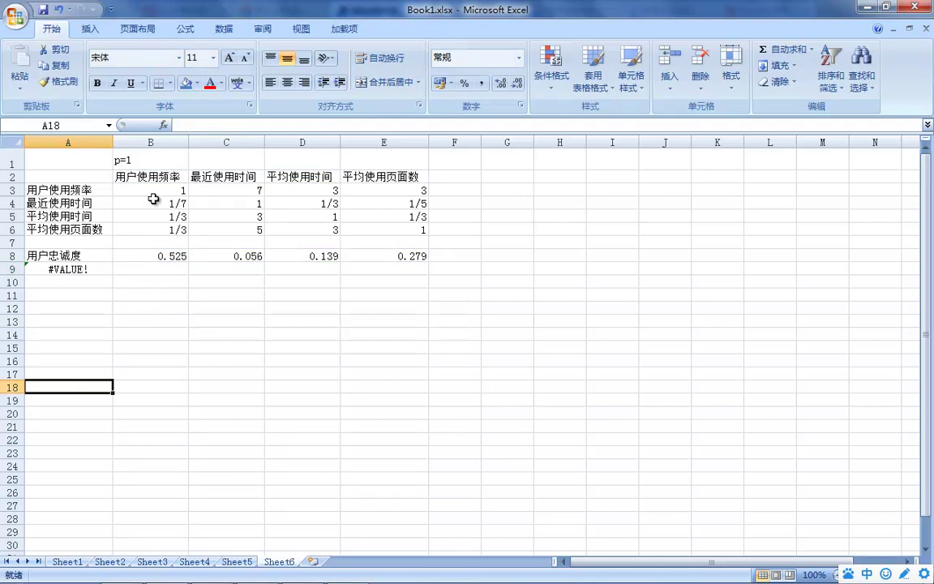